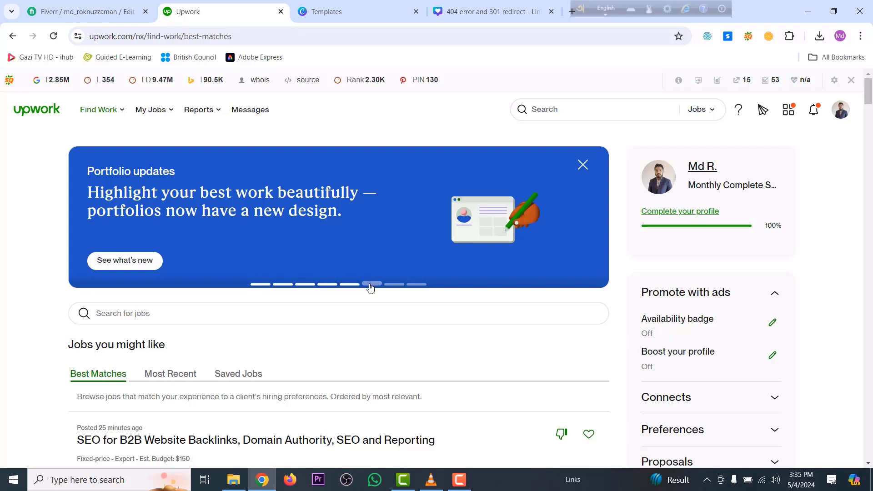
Step: Open My Project Dashboard on Upwork and start creating a new project
click(371, 284)
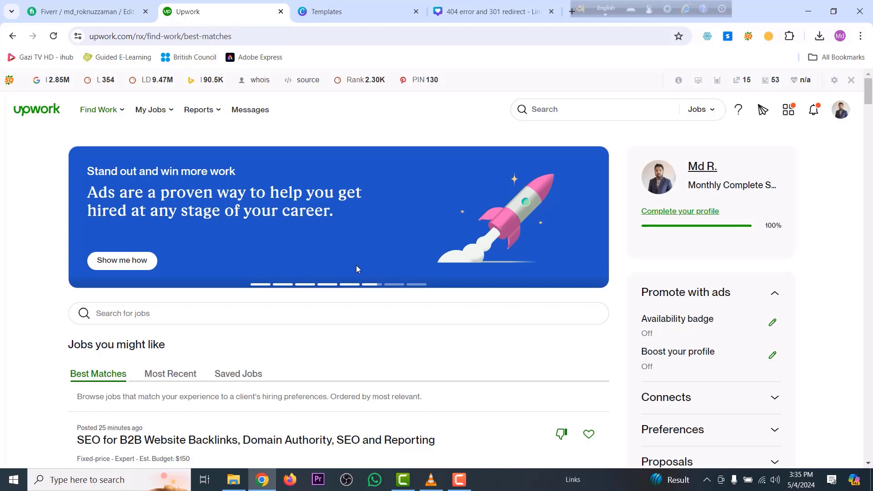
mouse_move(100, 112)
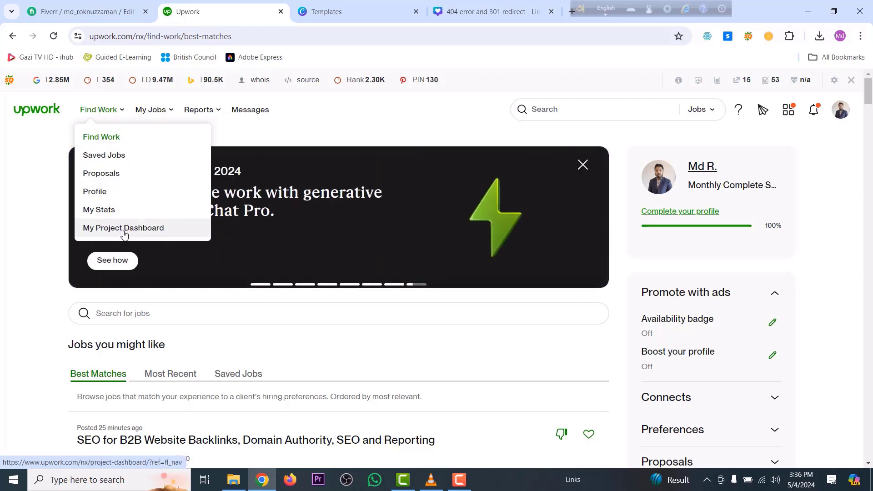
click(124, 234)
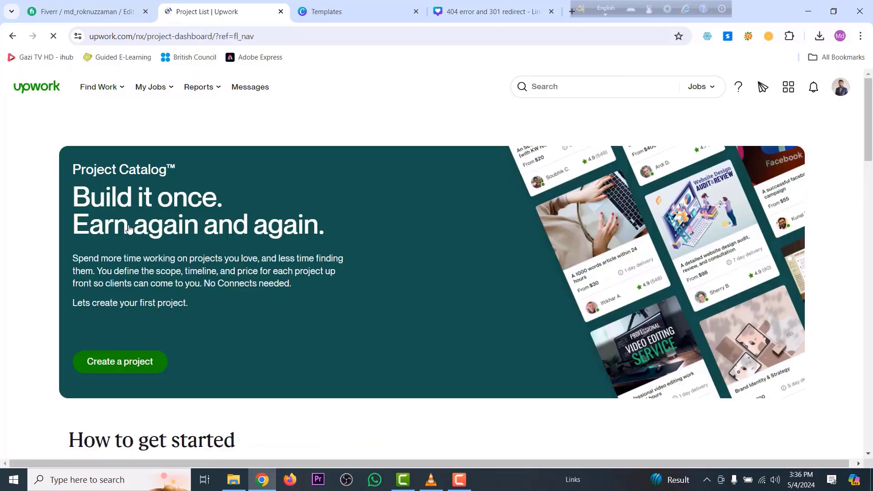
scroll(204, 214, down, 2)
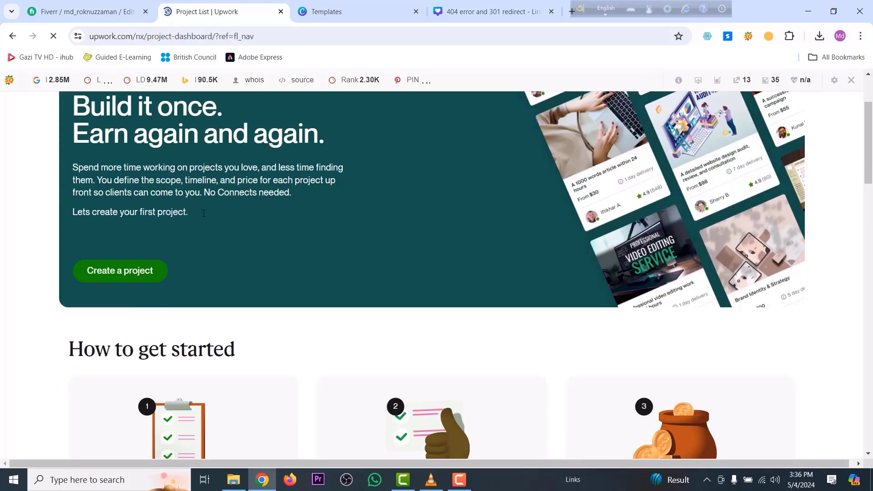
click(123, 273)
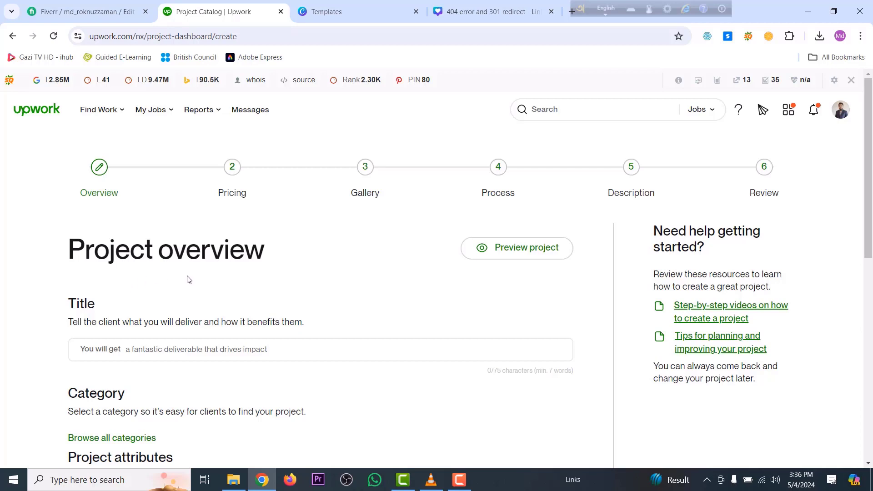
Step: Copy the title text after "I will" from the Overview of the Fiverr gig about 404 errors and 301 redirects
scroll(180, 253, down, 1)
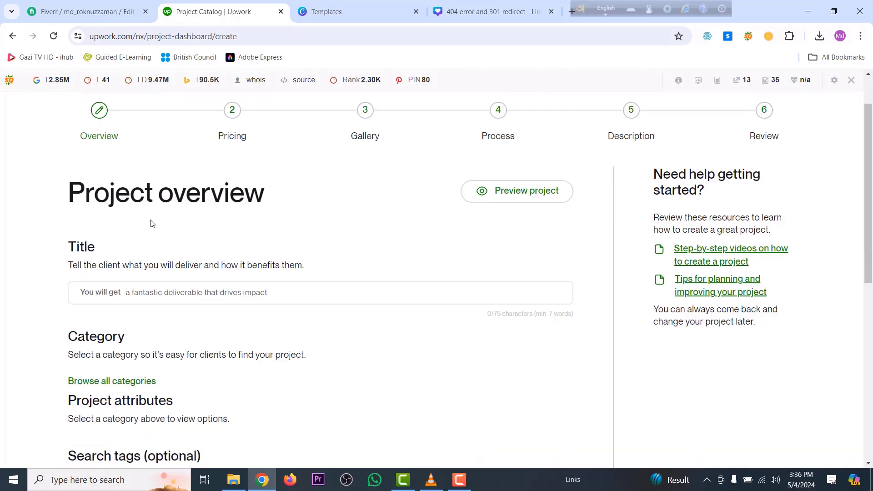
scroll(159, 263, down, 1)
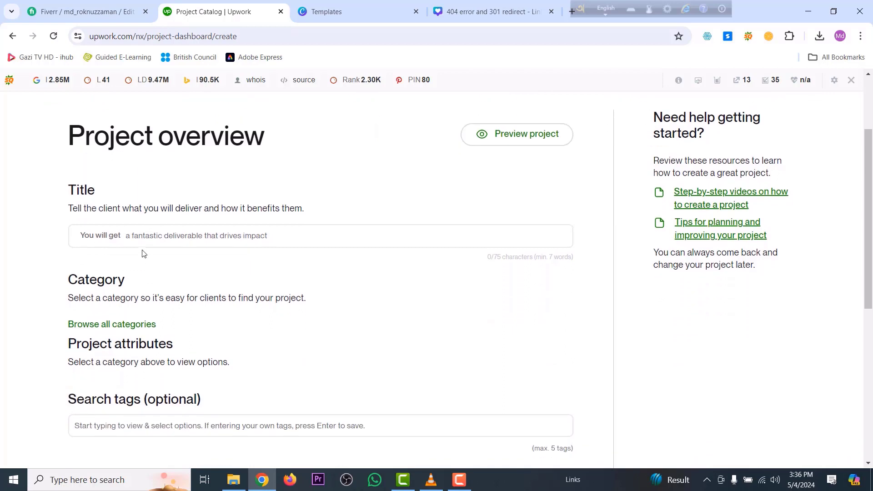
click(143, 242)
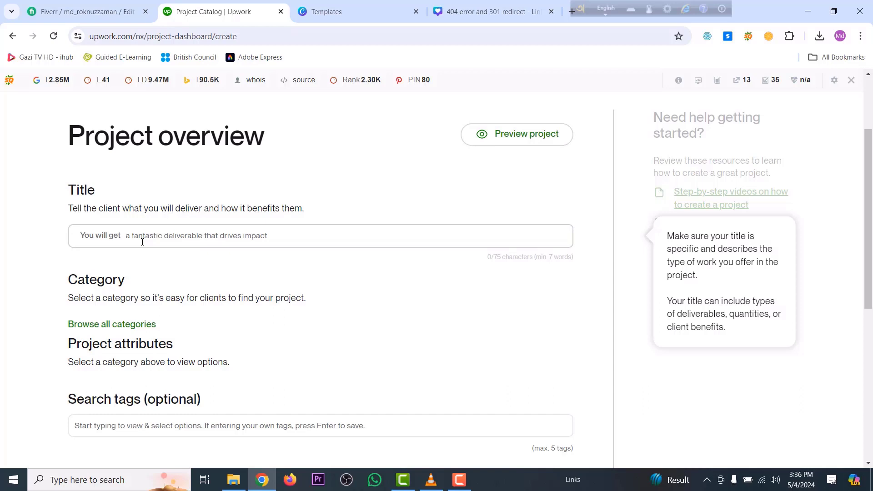
click(88, 13)
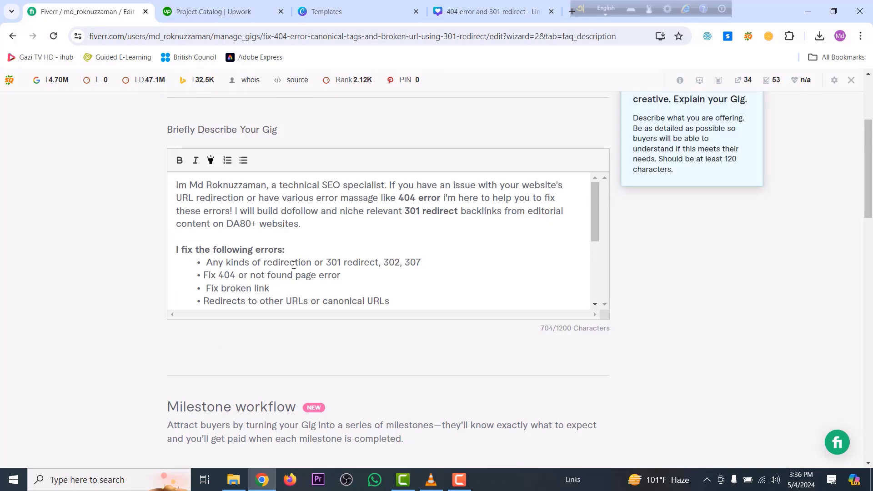
click(456, 483)
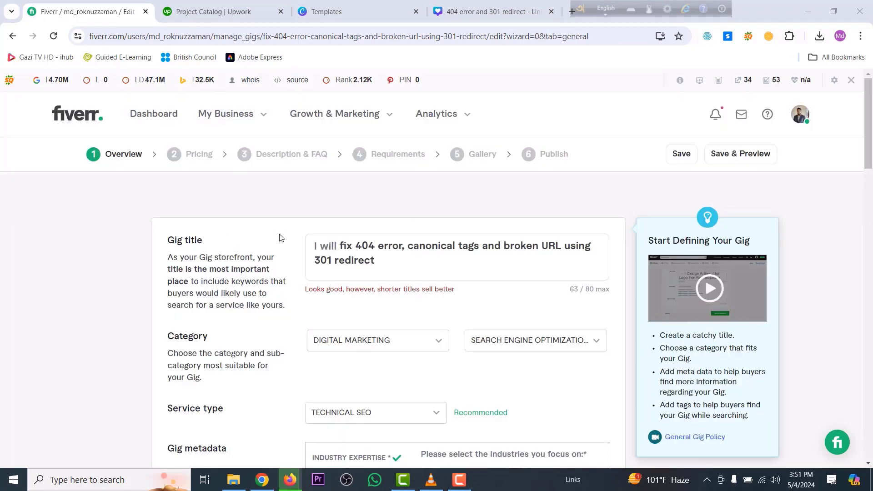
click(377, 258)
drag(377, 259, 307, 241)
key(ctrl+c)
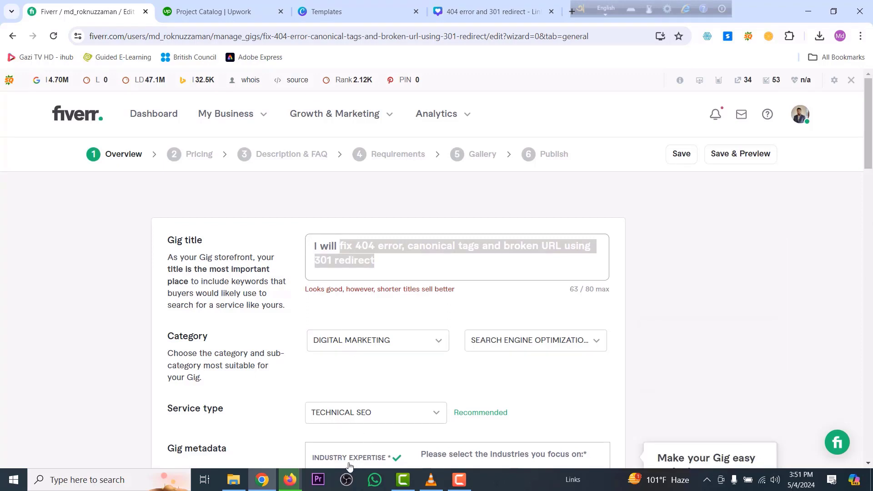
Step: Return to the Upwork project and paste "fix 404 error, canonical tags and broken URL using 301 redirect" as its title
click(263, 484)
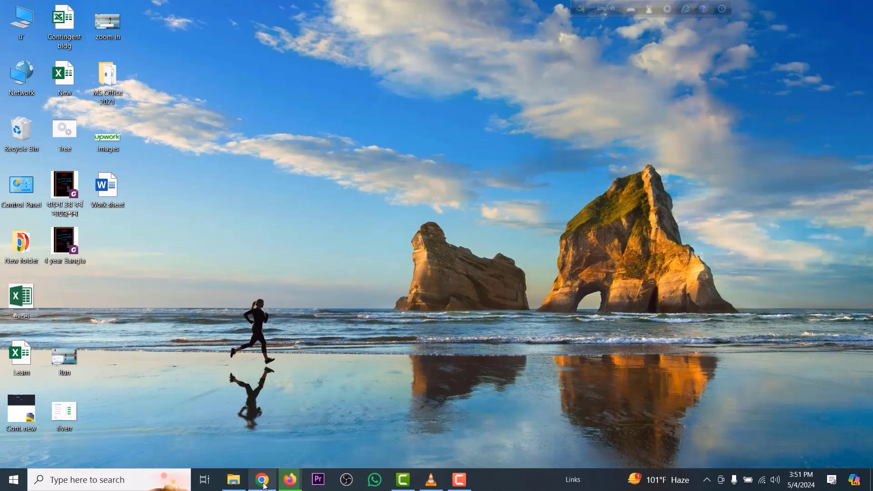
click(264, 483)
click(214, 12)
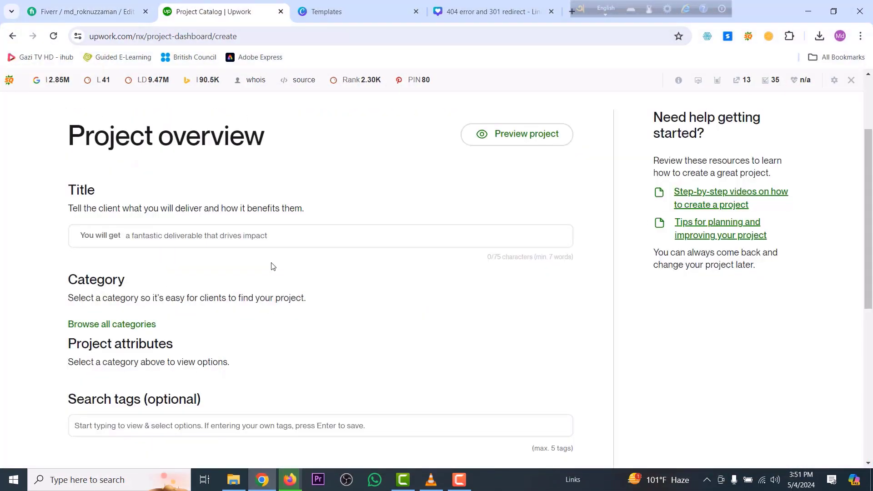
click(175, 236)
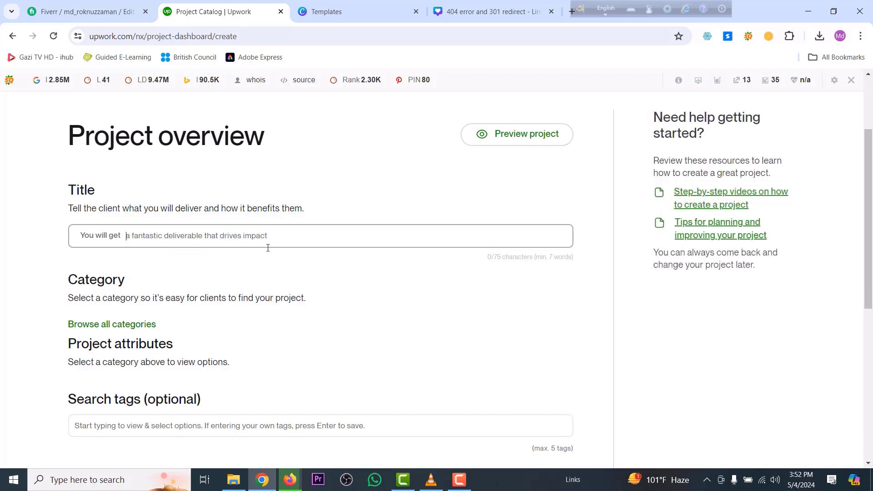
key(ctrl+v)
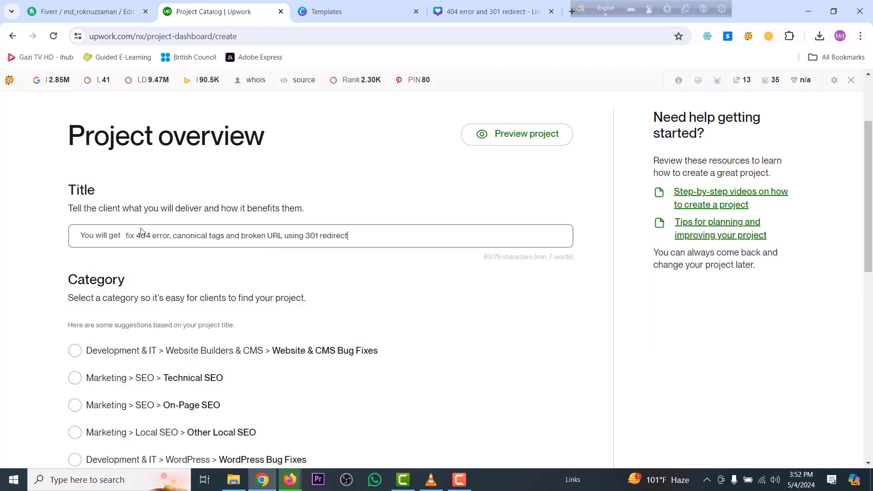
Step: Reword the project title to "404 error fix, canonical tags and broken URL using 301 redirect"
scroll(107, 261, up, 1)
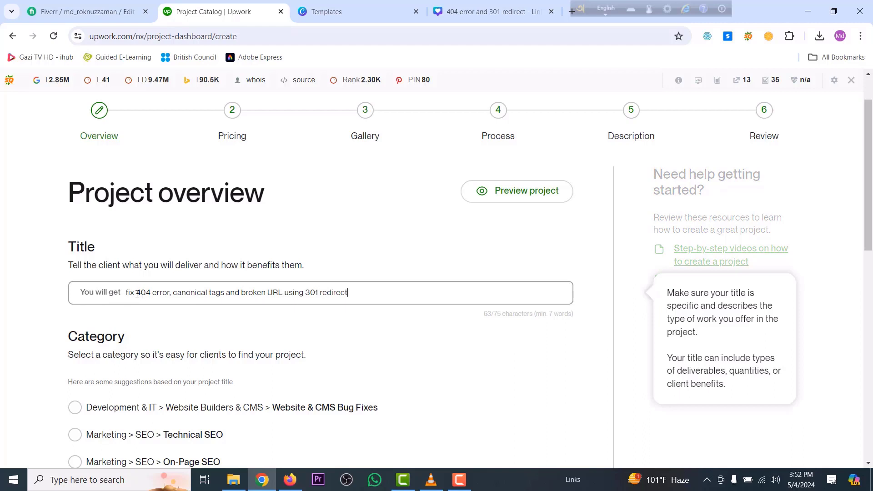
drag(136, 294, 125, 295)
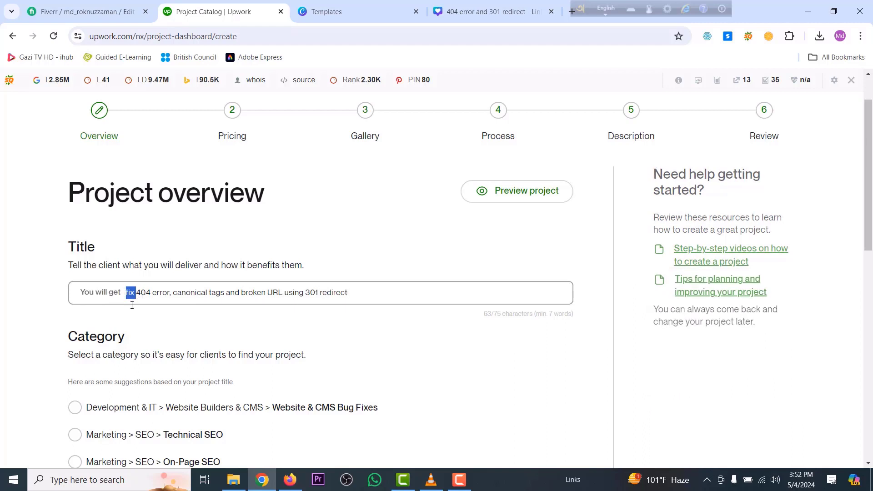
key(BackSpace)
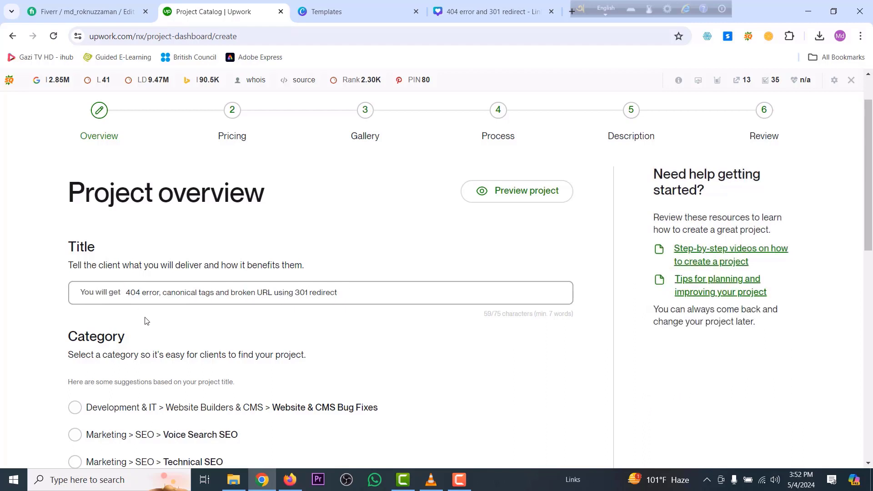
click(141, 293)
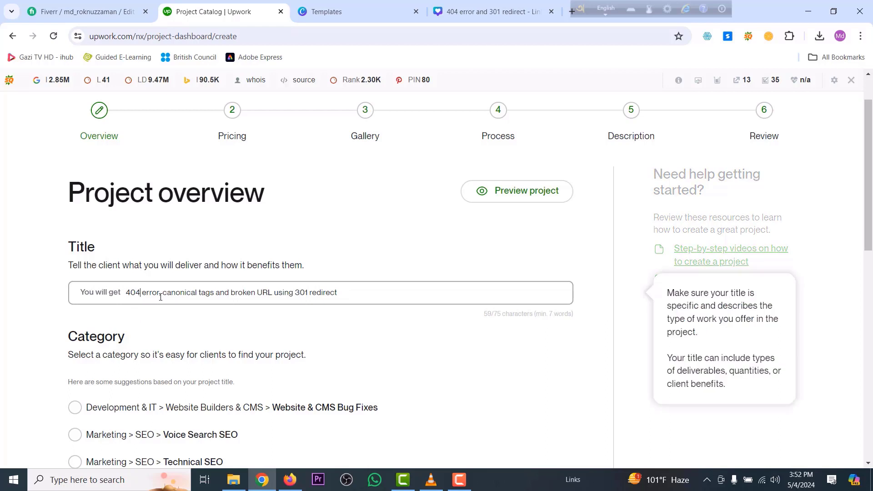
text(fi)
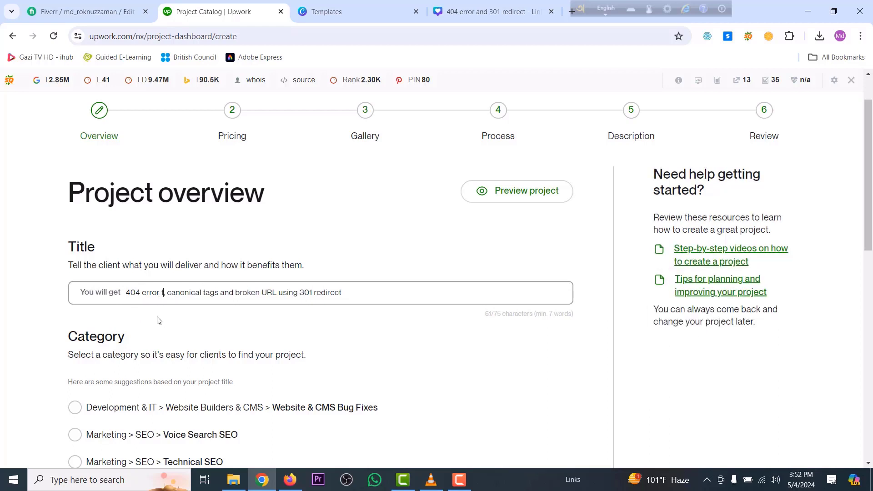
text(x)
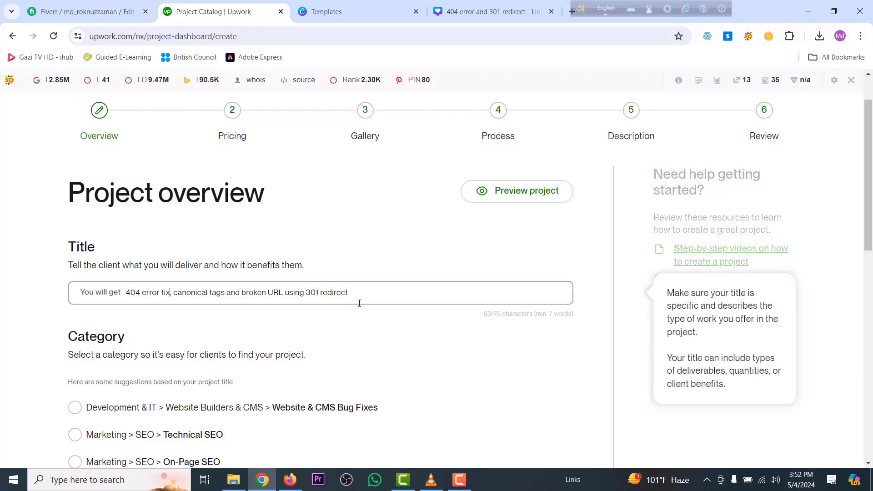
Step: Choose the suggested category Marketing > SEO > Technical SEO for the project
scroll(117, 357, down, 1)
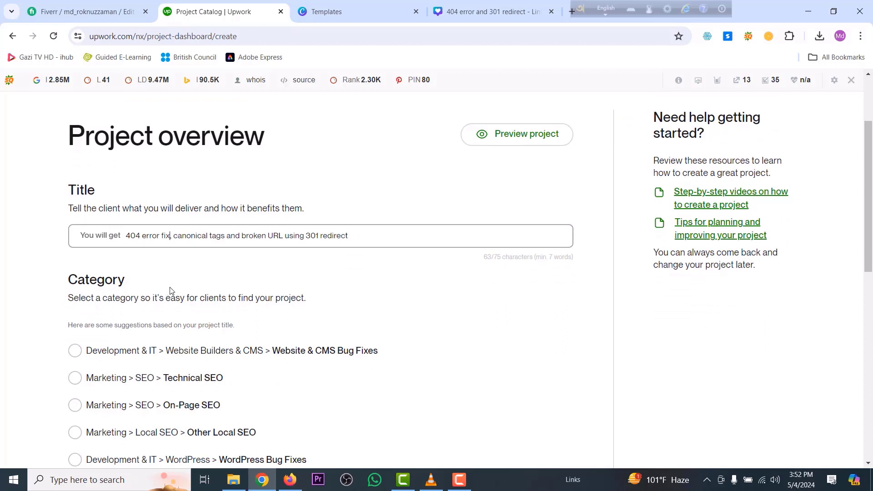
scroll(170, 292, down, 1)
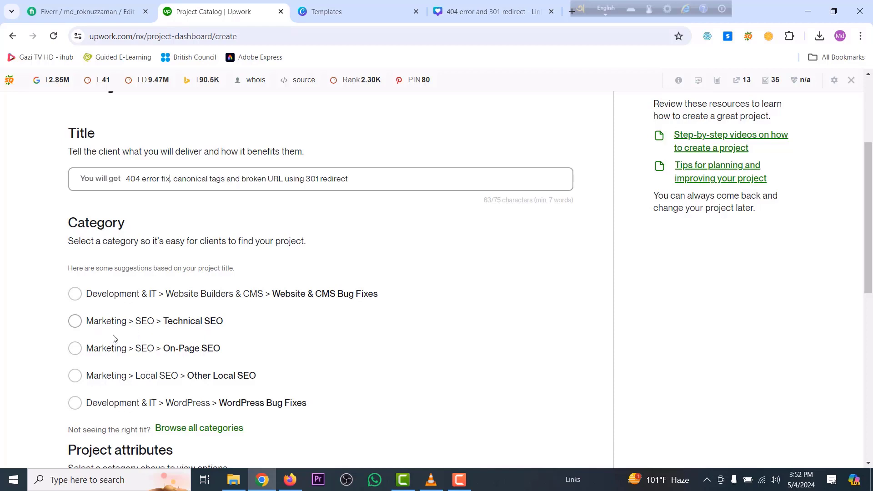
click(75, 322)
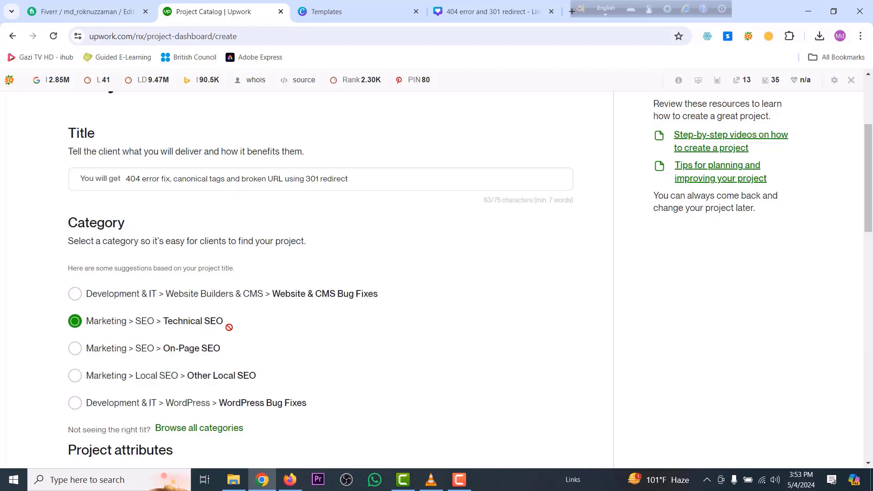
Step: Add Education, Finance & Accounting, Food & Beverage, Health & Fitness and Manufacturing & Construction to the project's industry expertise
scroll(242, 328, down, 3)
scroll(243, 329, down, 1)
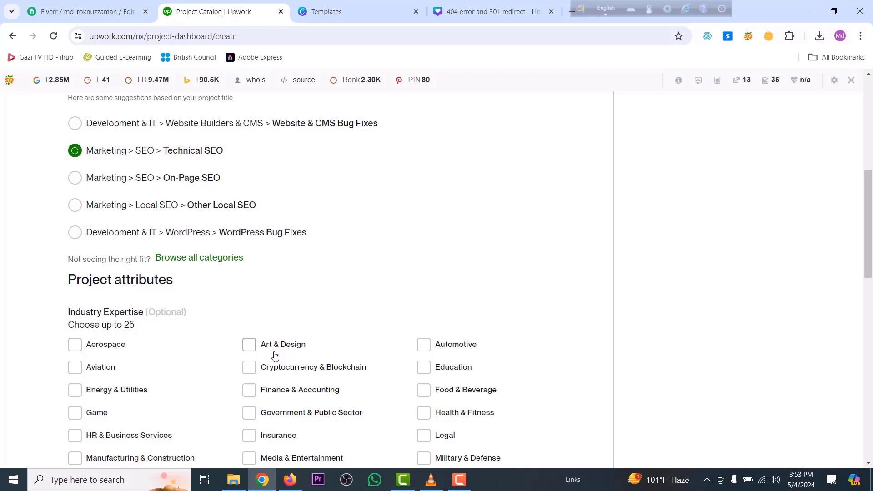
click(424, 369)
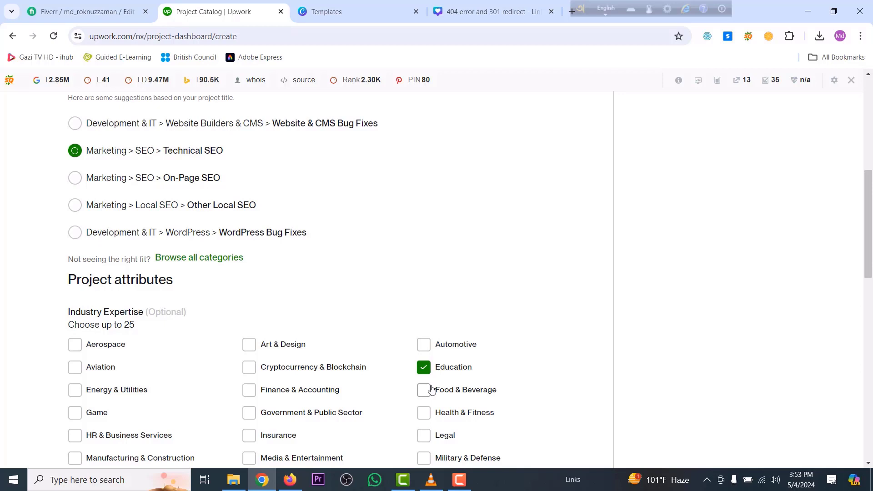
scroll(364, 364, down, 1)
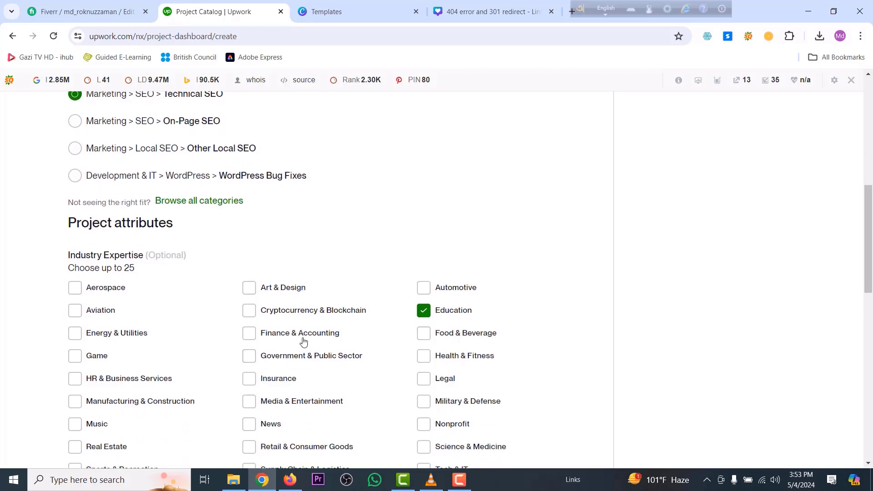
click(294, 337)
click(423, 340)
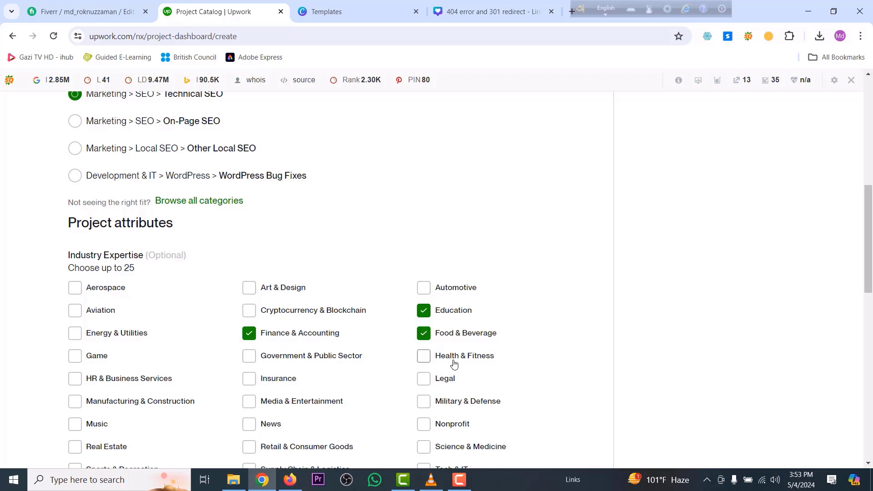
click(426, 360)
click(77, 403)
Step: Add Real Estate, Science & Medicine, Insurance, Sports & Recreation, Supply Chain & Logistics, Tech & IT and Travel & Hospitality to the industry expertise
scroll(372, 416, down, 1)
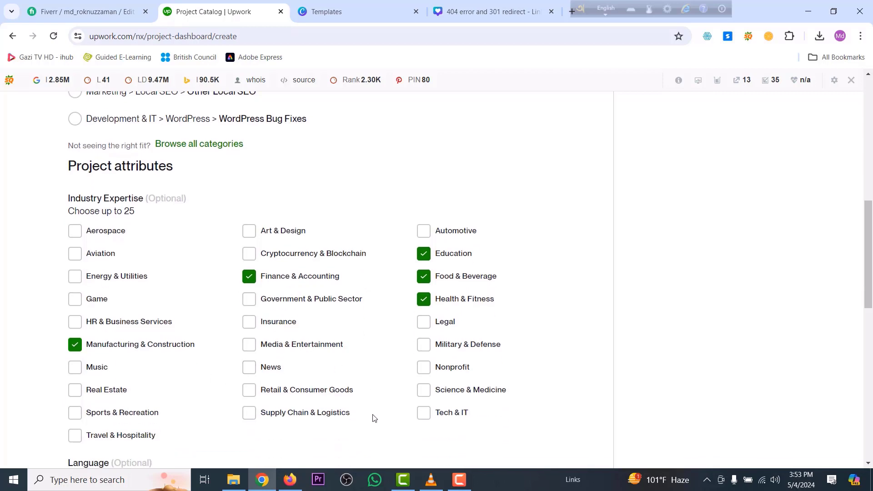
click(75, 391)
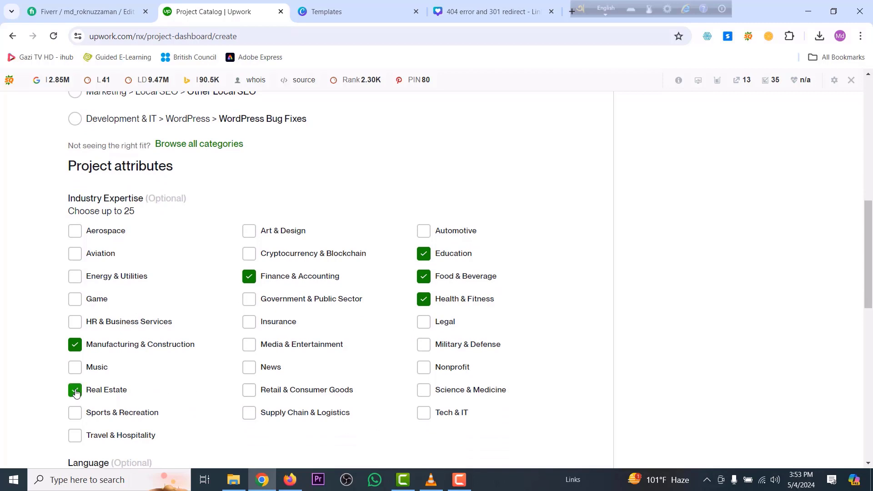
click(424, 397)
click(250, 325)
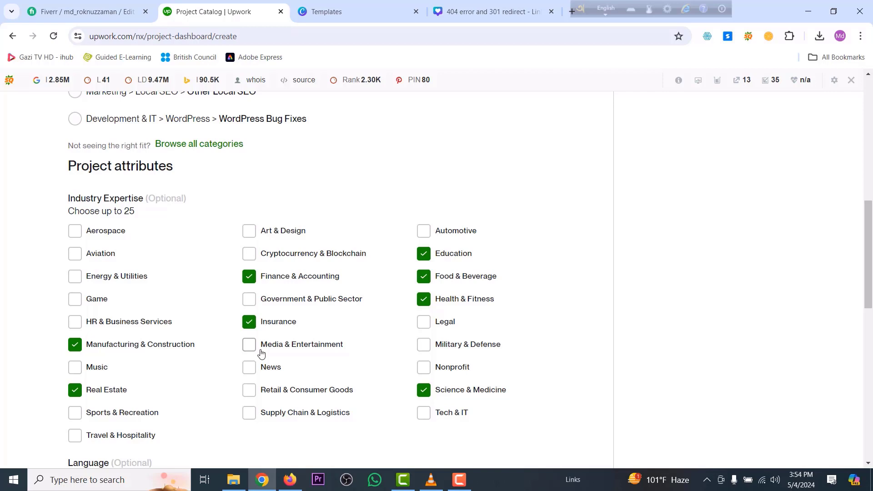
scroll(261, 354, down, 1)
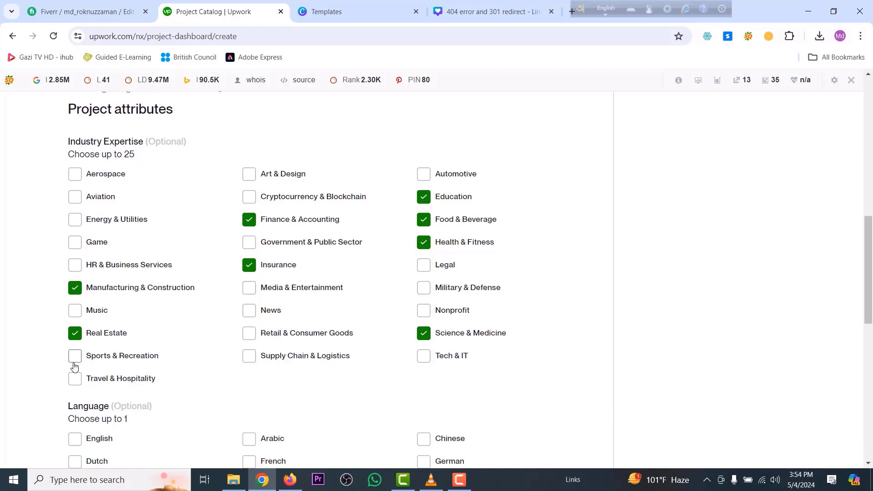
click(74, 365)
click(251, 361)
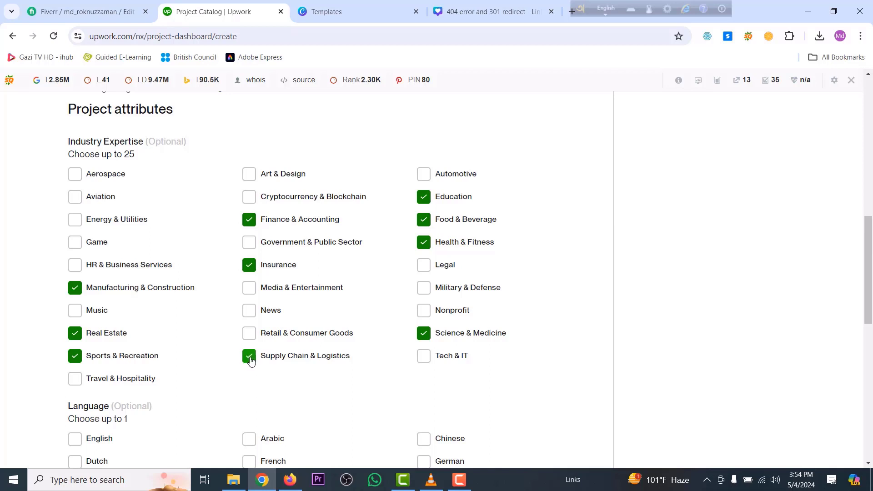
click(430, 362)
click(77, 380)
Step: Set English as the project's language
scroll(238, 364, down, 3)
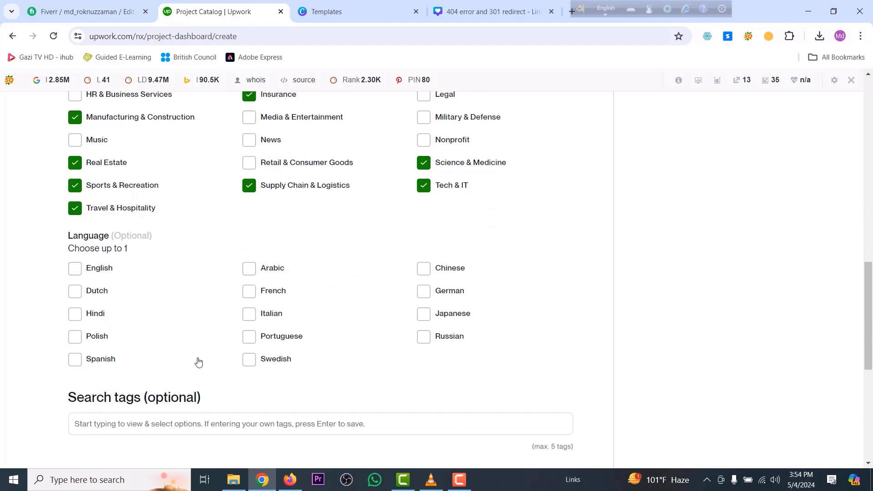
click(75, 268)
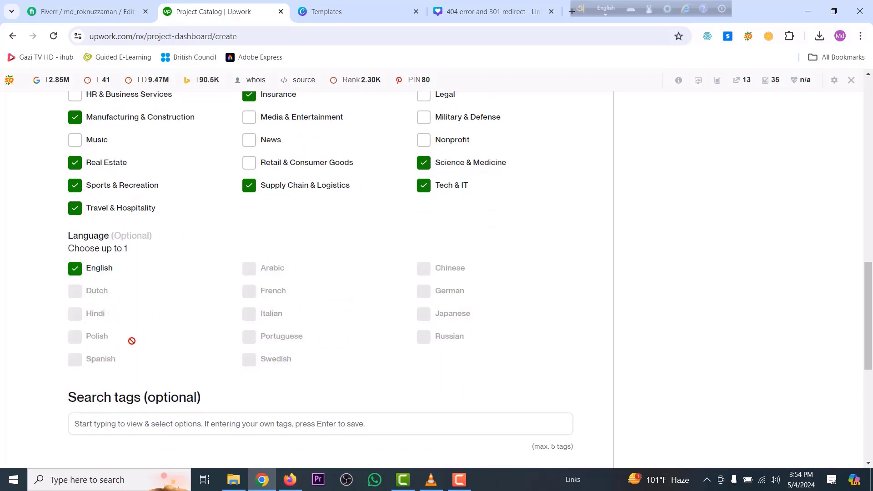
Step: Add "technical seo" as the project's first search tag
scroll(132, 341, down, 1)
mouse_move(144, 363)
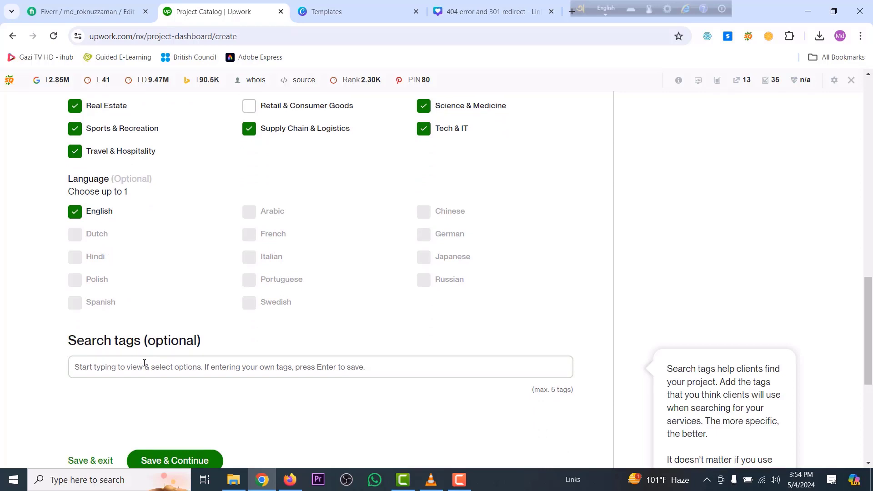
scroll(144, 363, down, 1)
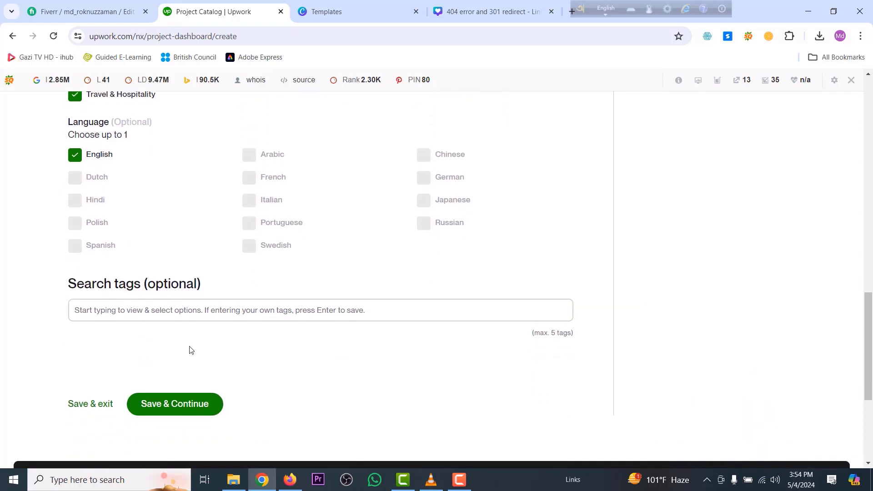
click(381, 316)
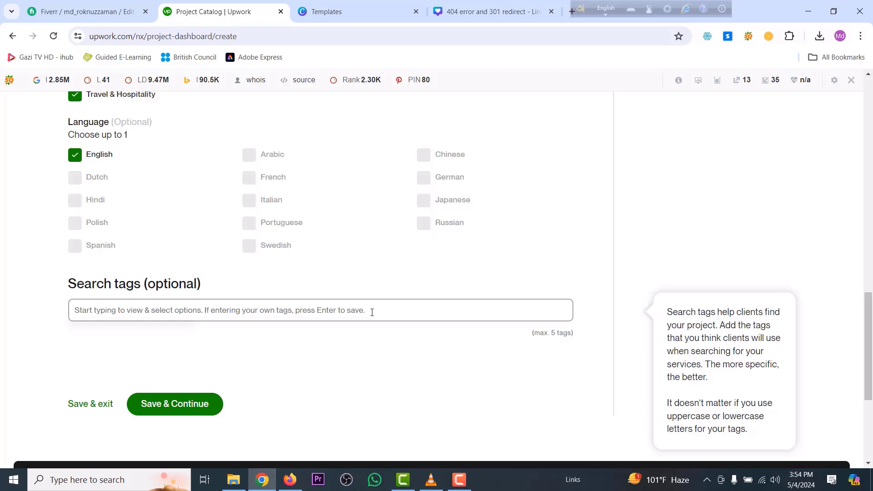
text(te)
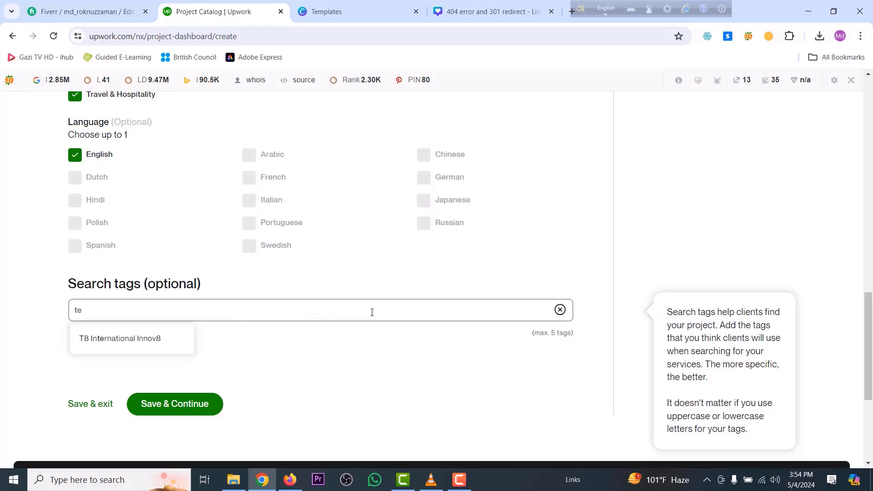
text(chni)
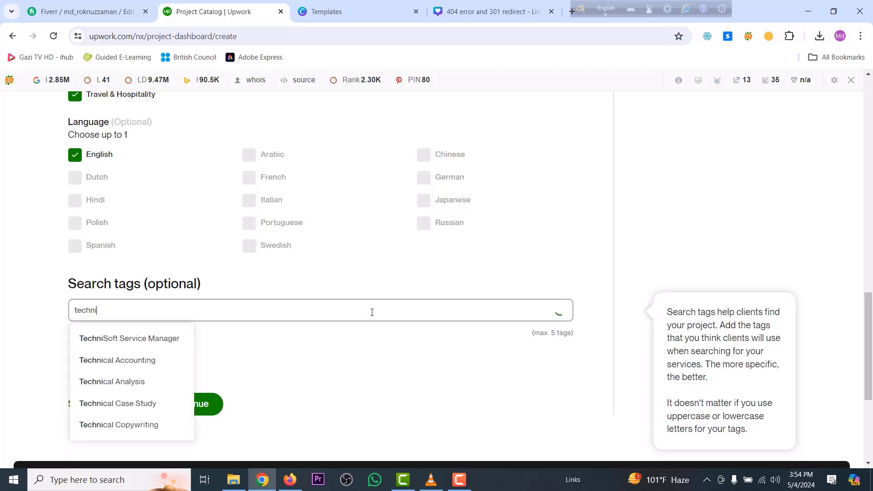
text(cal)
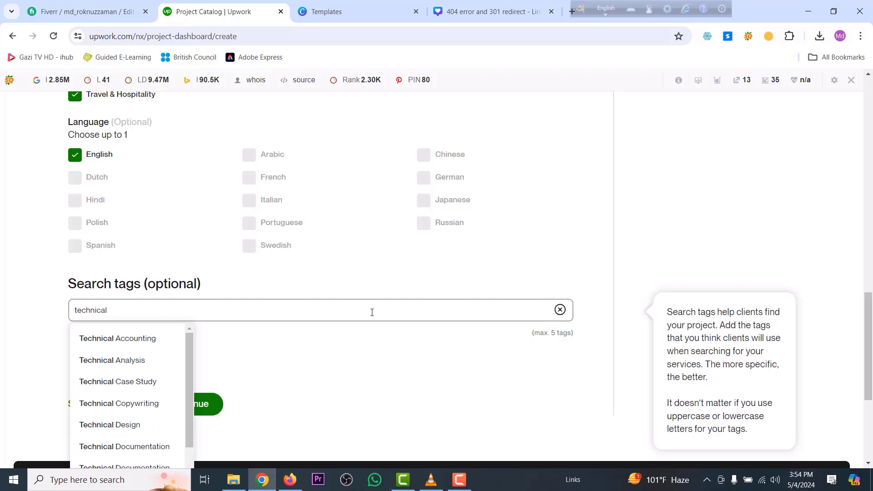
text( se)
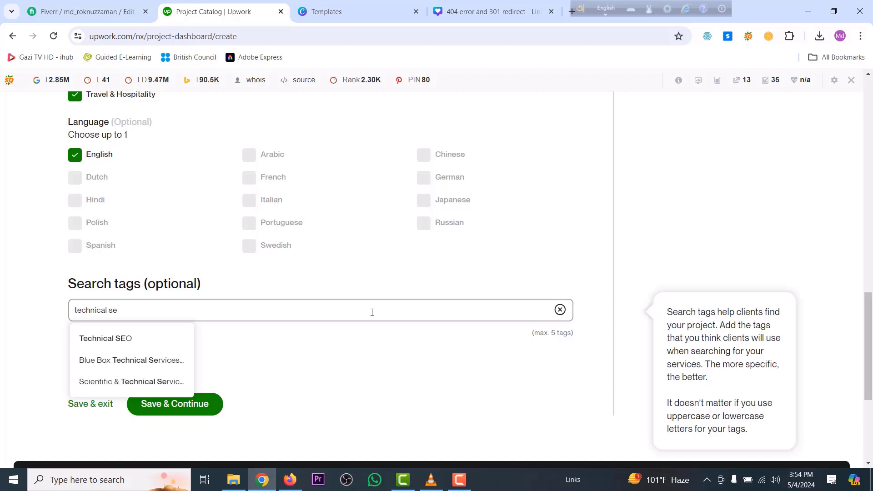
text(o)
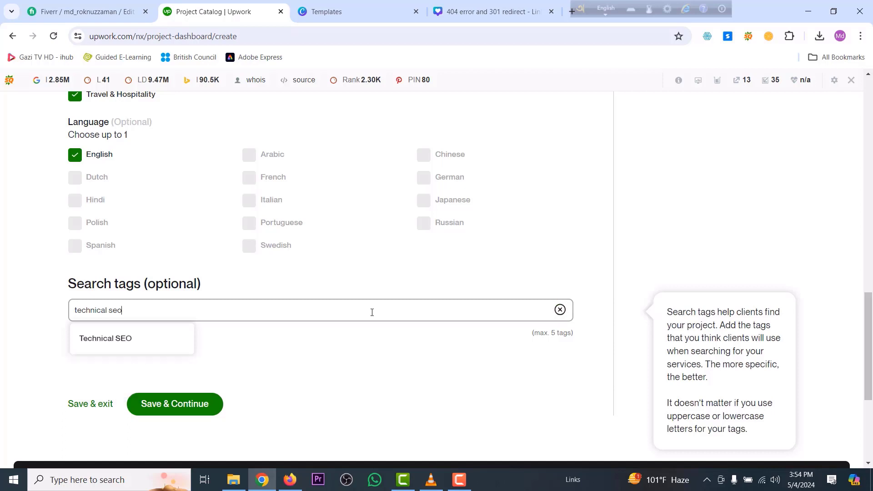
click(136, 342)
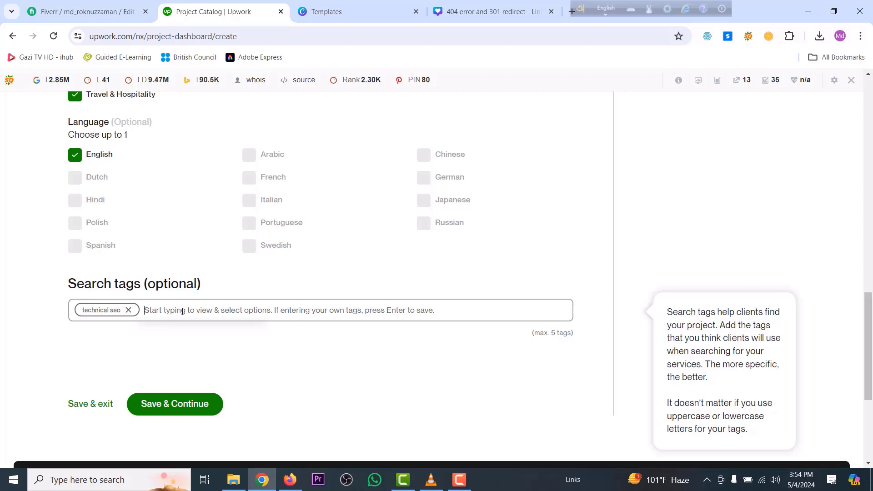
Step: Add the search tags "404 error" and "google search console" to the project
text(404)
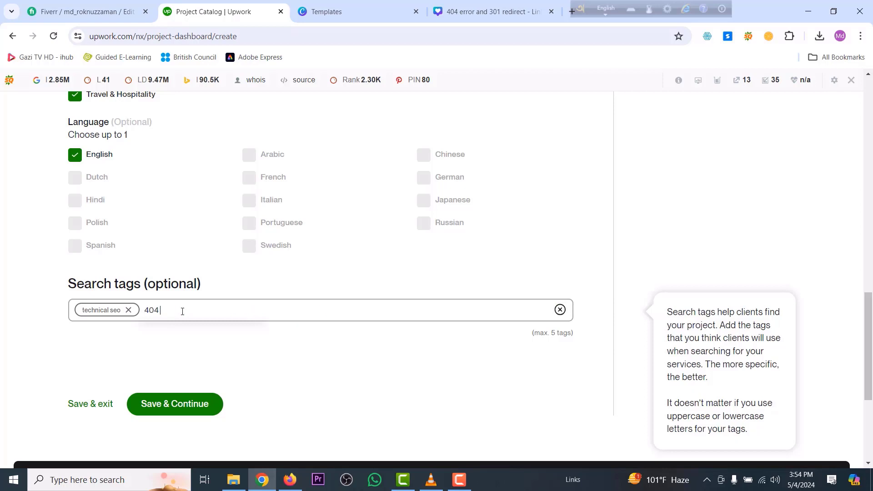
text( error)
key(Return)
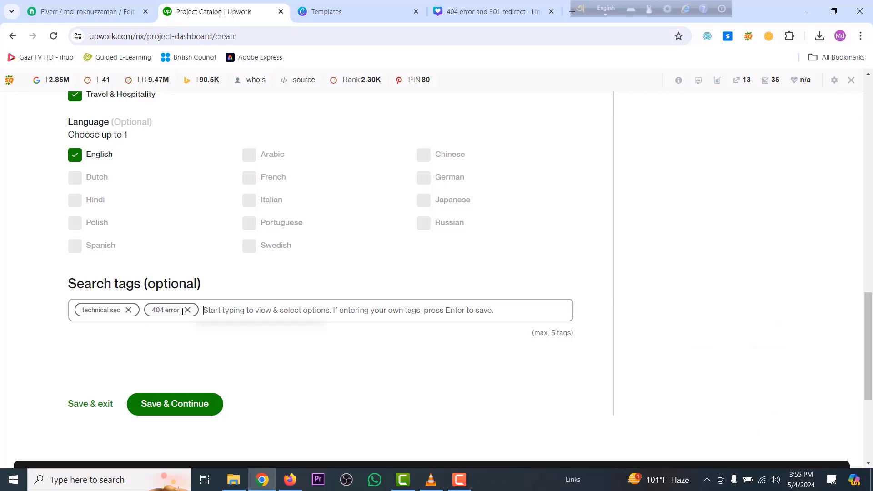
text(go)
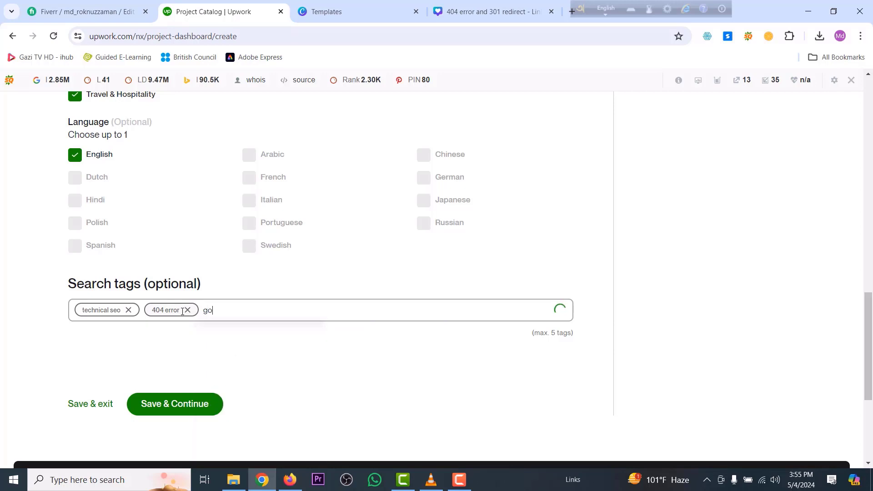
text(ogle)
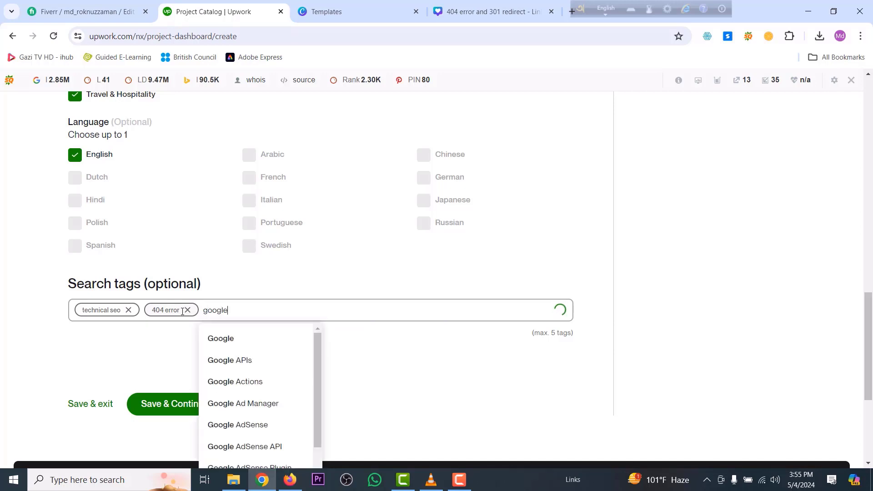
text( sea)
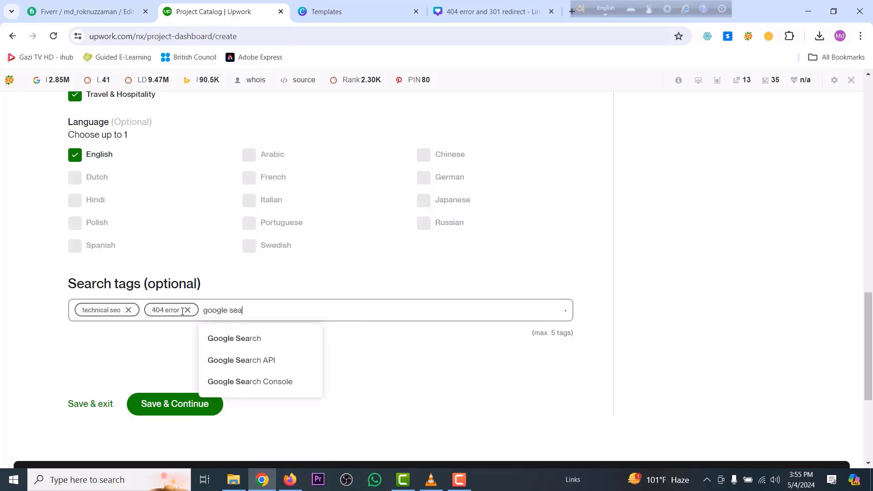
text(rch)
click(247, 384)
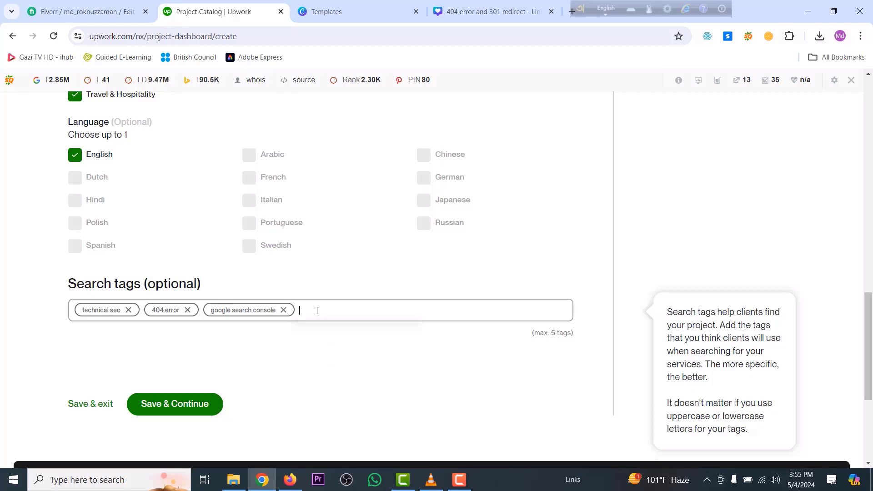
Step: Add the search tags "301 redirect" and "broken url" to the project
text(301 redirect)
key(Return)
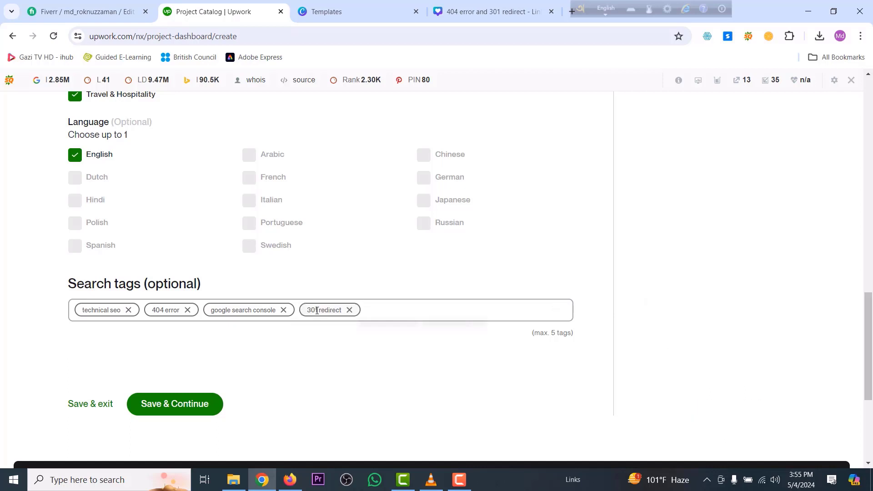
text(brok)
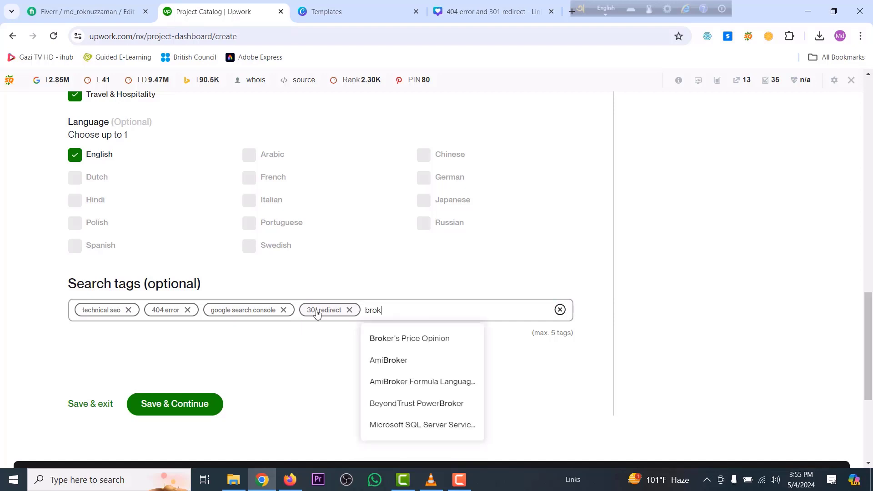
text(en)
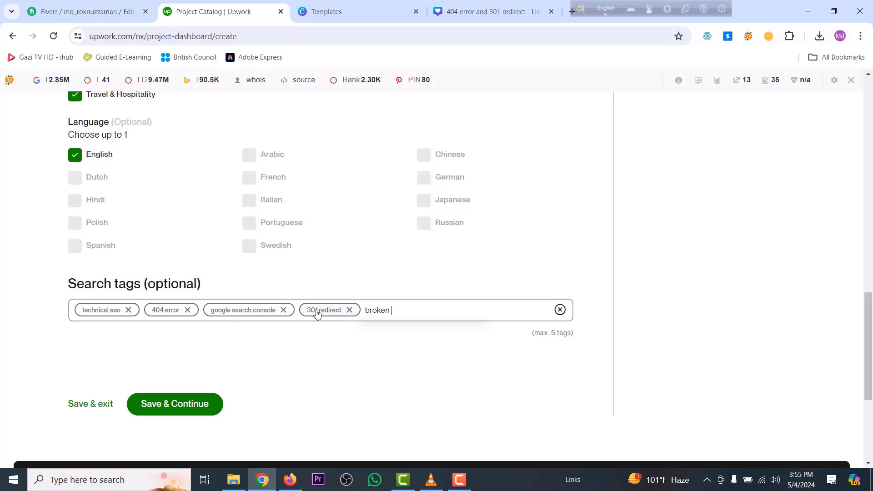
text( url)
key(Return)
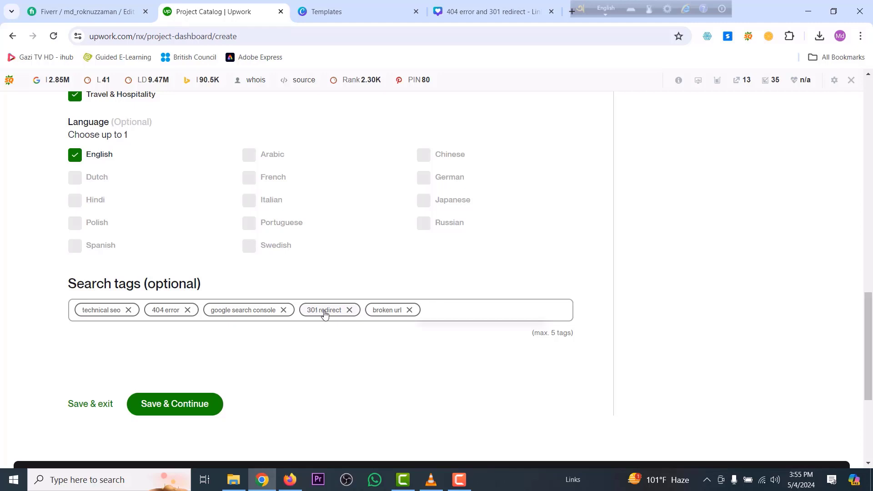
Step: Save the project overview and continue to the pricing stage
scroll(136, 346, down, 2)
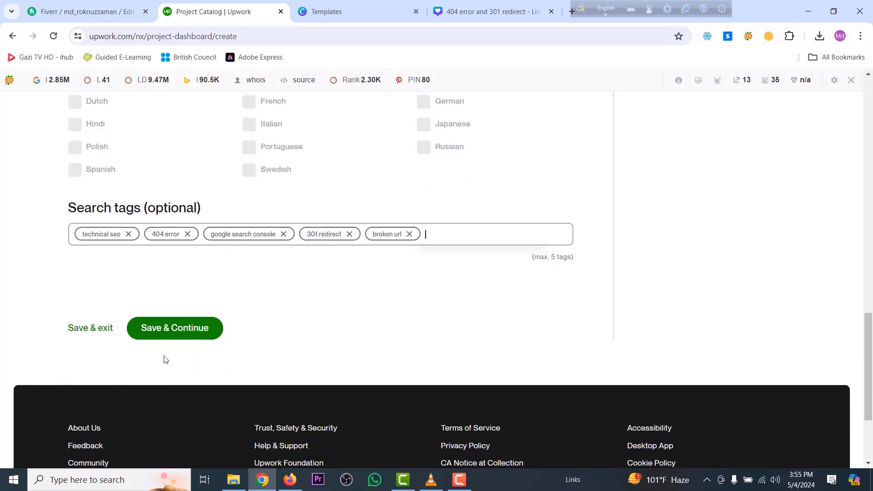
scroll(186, 332, up, 1)
click(183, 357)
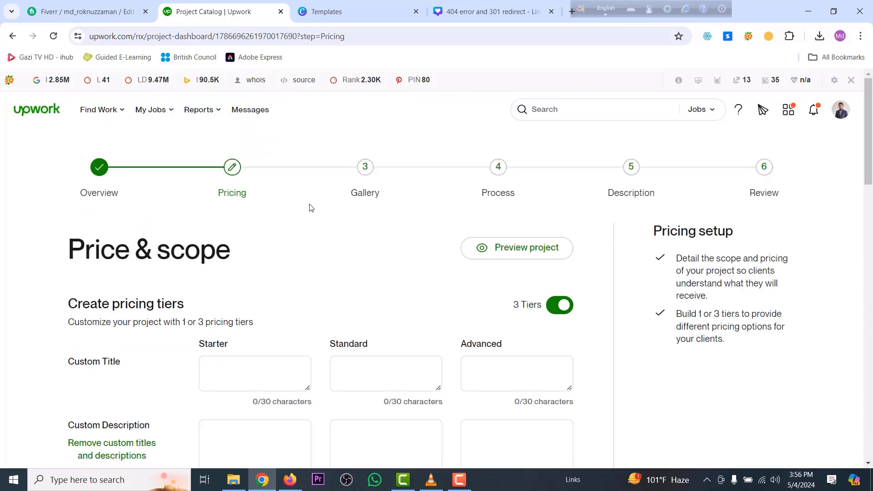
Step: Copy the Starter tier's name into its custom title so it reads "Starter"
scroll(135, 331, down, 1)
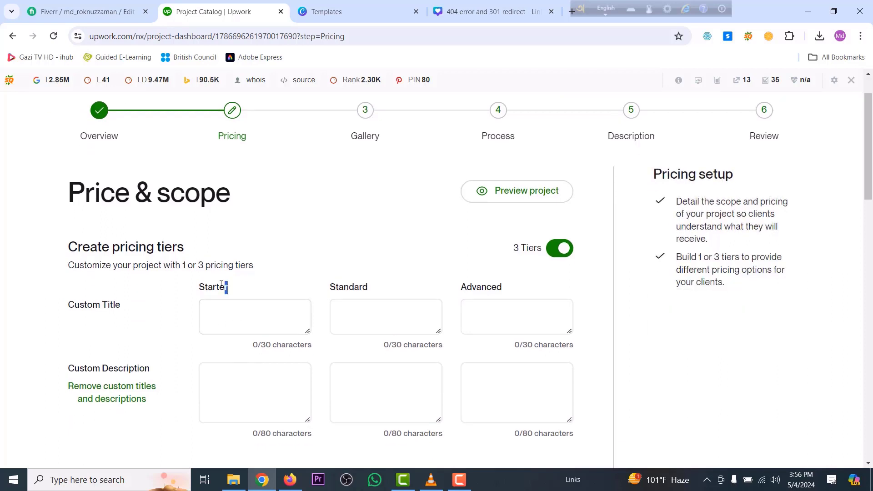
drag(228, 287, 195, 288)
key(ctrl+c)
click(228, 324)
key(ctrl+v)
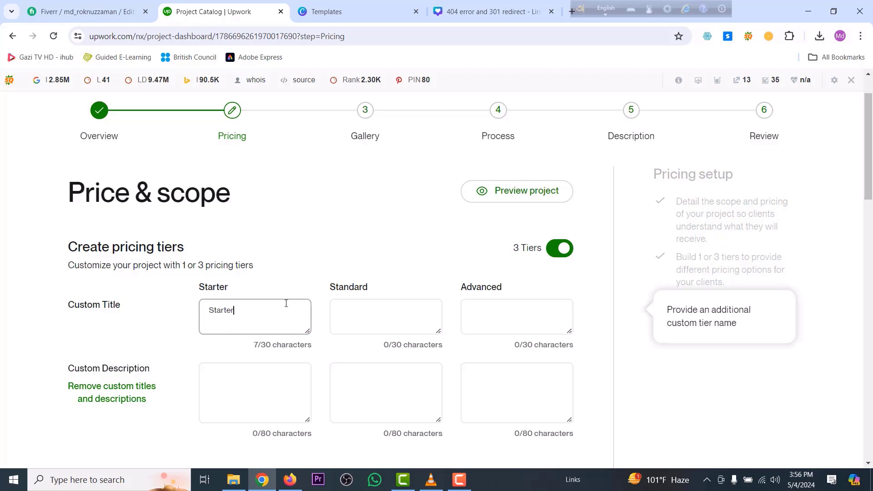
Step: Copy the names of the other two tiers into their custom titles, "Standard" and "Advanced"
drag(370, 287, 325, 287)
key(ctrl+c)
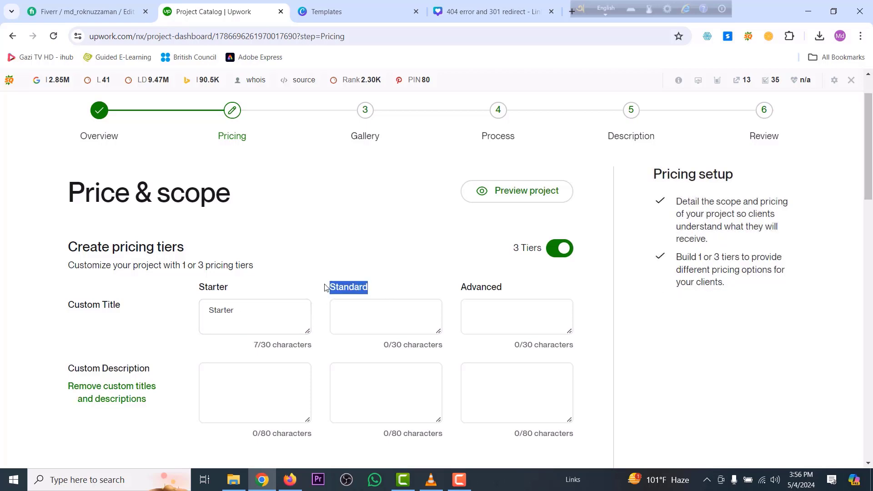
click(382, 322)
key(ctrl+v)
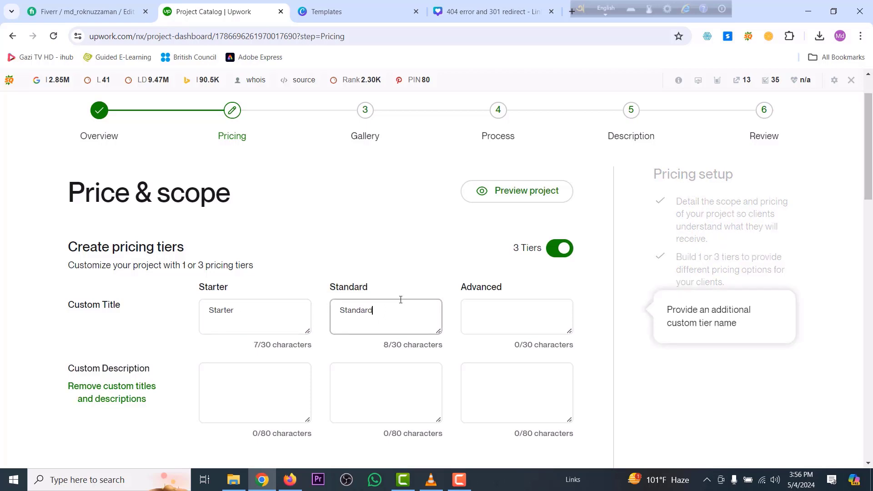
drag(503, 287, 461, 290)
key(ctrl+c)
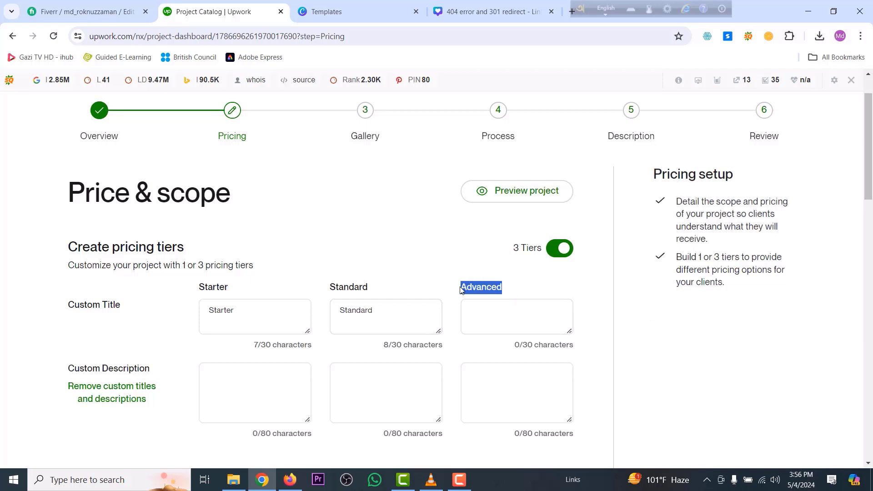
click(479, 317)
key(ctrl+v)
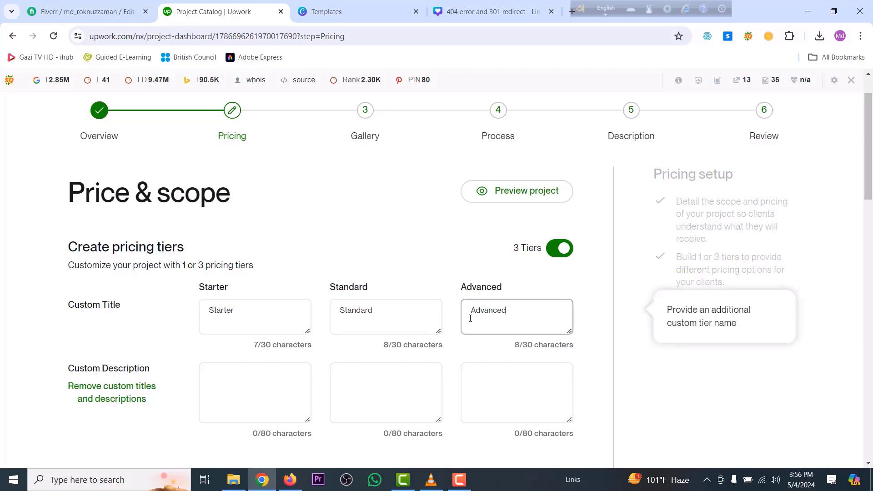
Step: Copy "(404 error, 303 redirect)" from the Basic package title on the Fiverr gig's pricing page
scroll(252, 311, down, 1)
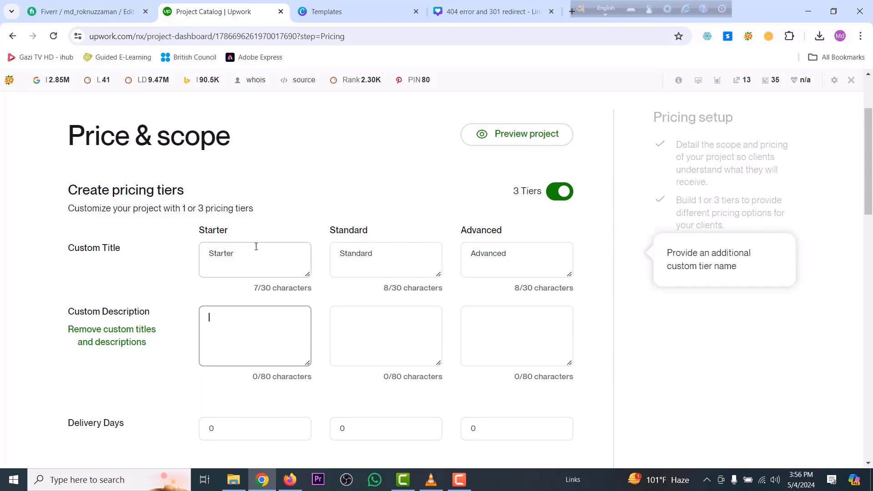
click(249, 259)
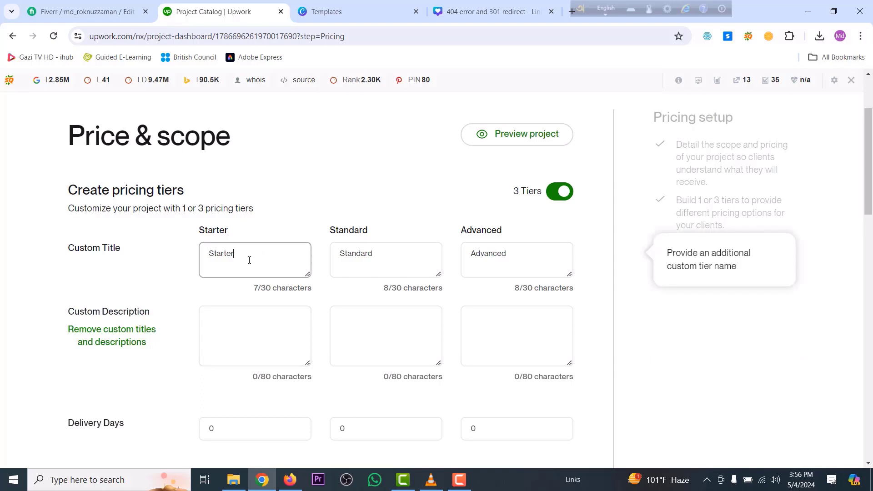
click(68, 13)
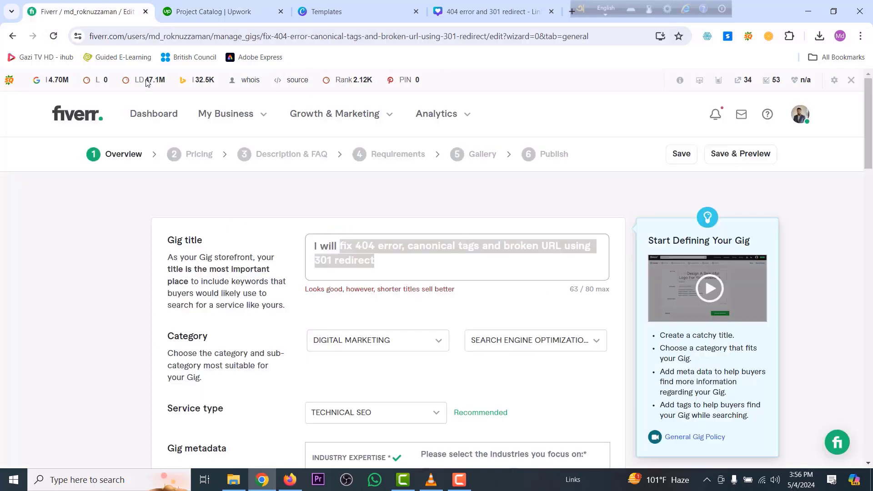
click(205, 157)
scroll(345, 318, down, 1)
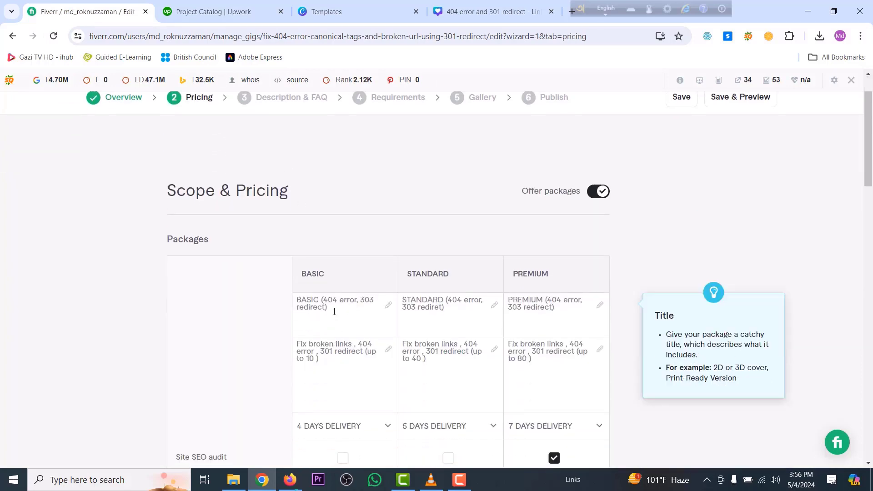
drag(334, 311, 322, 303)
key(ctrl+c)
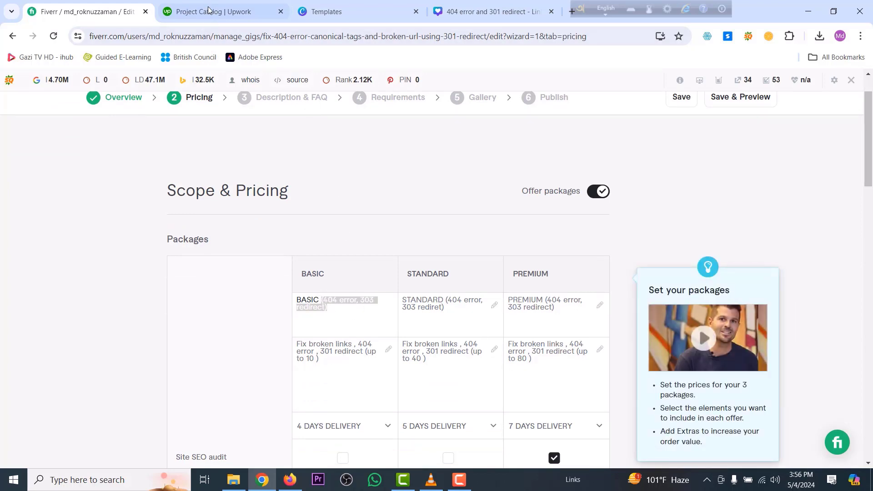
Step: Switch back to the Upwork project, try appending "(404 error, 303 redirect)" to the Starter custom title, and delete the added text
click(261, 12)
click(254, 257)
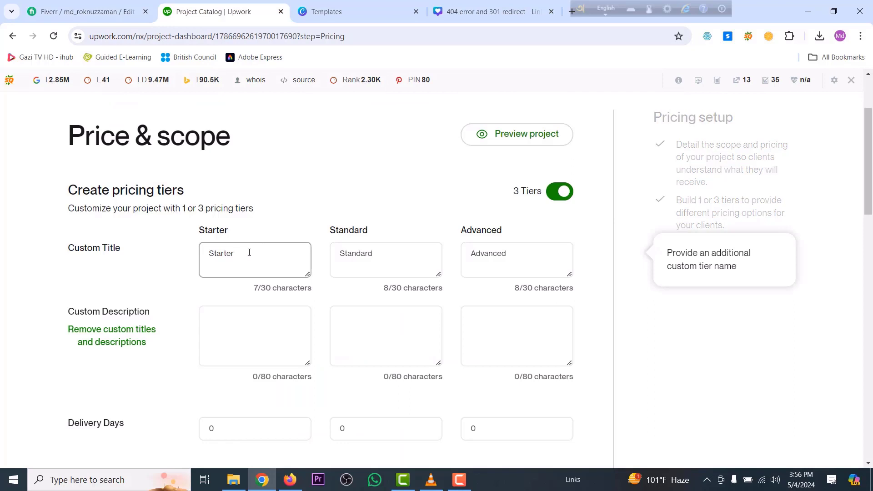
key(ctrl+v)
click(382, 255)
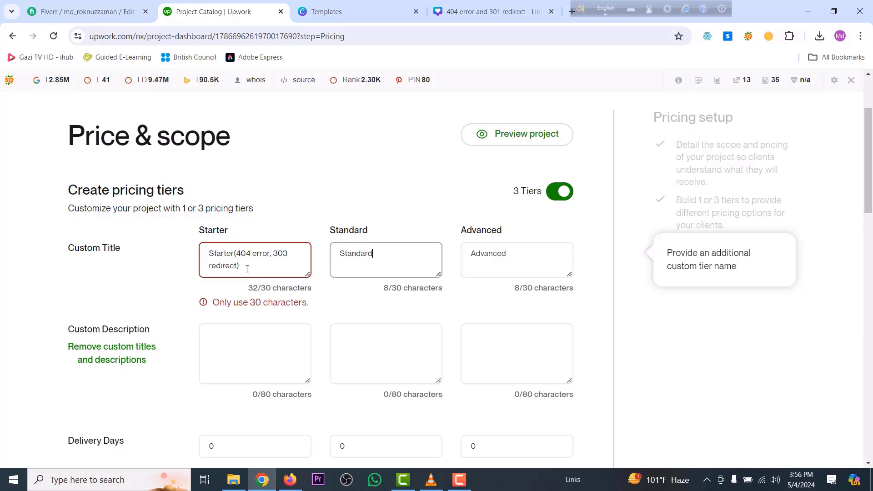
drag(241, 266, 234, 255)
key(BackSpace)
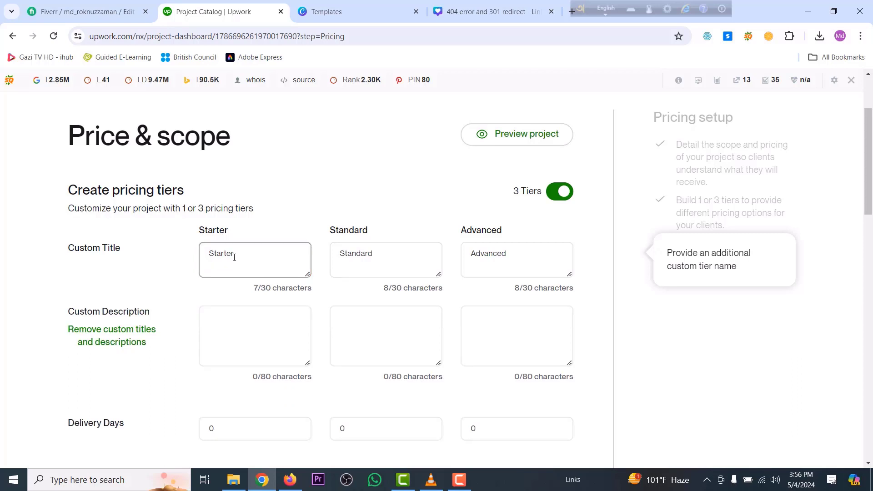
Step: Switch to the Fiverr gig and copy the Basic package description "Fix broken links , 404 error , 301 redirect (up to 10 )"
click(240, 328)
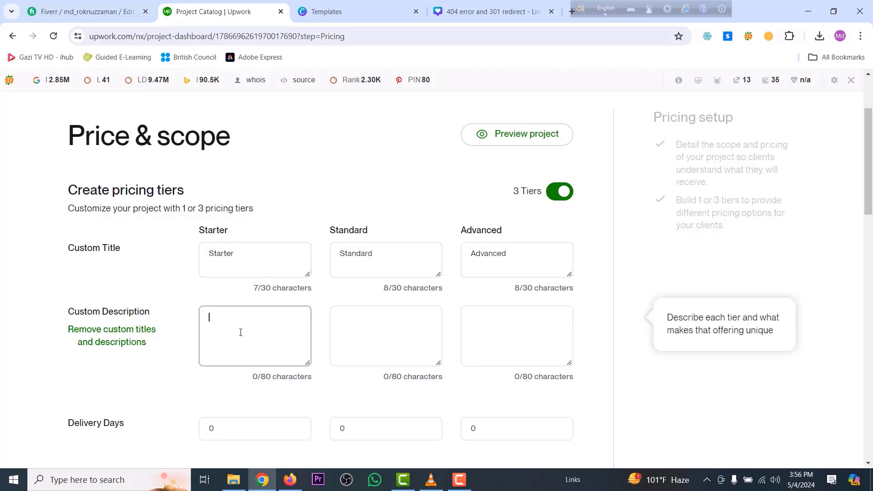
click(105, 14)
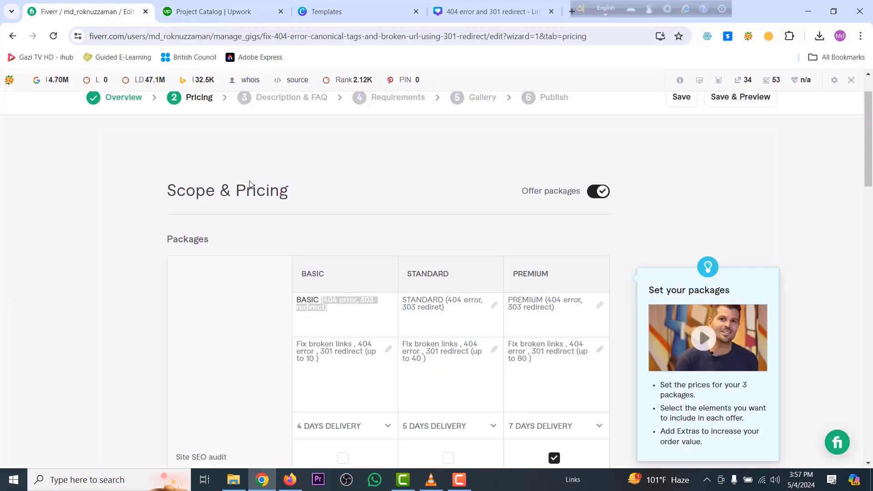
scroll(249, 184, down, 1)
drag(327, 305, 295, 288)
key(ctrl+c)
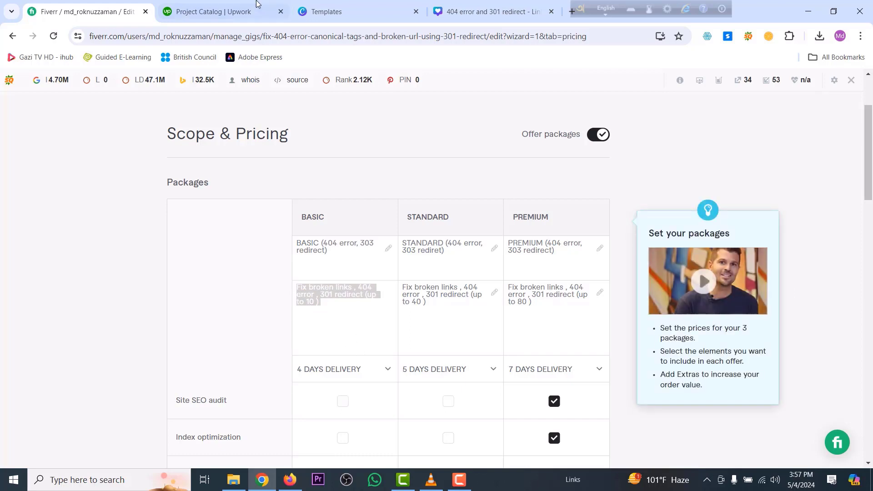
Step: Return to the Upwork project and paste the copied description into the Starter, Standard and Advanced custom descriptions
click(234, 6)
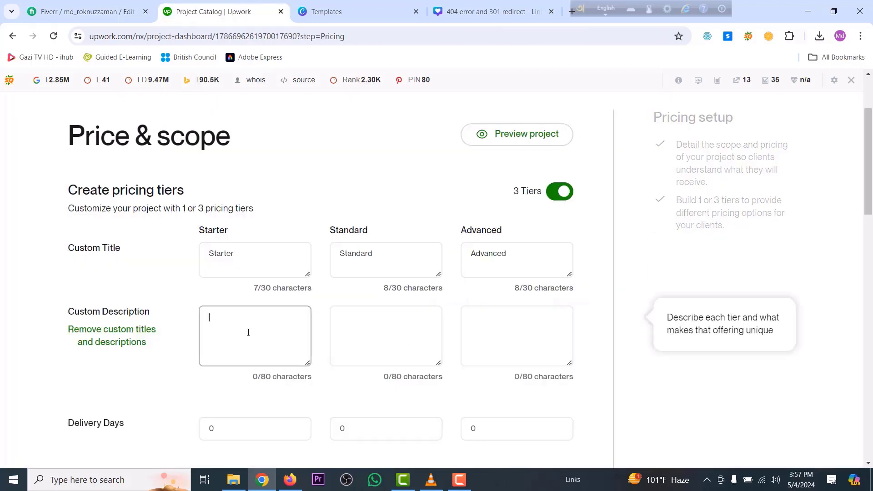
key(ctrl+v)
click(364, 333)
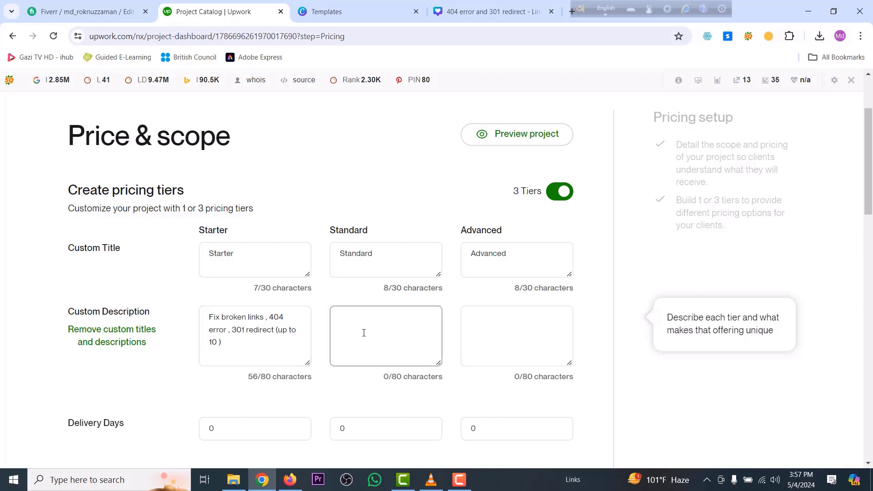
key(ctrl+v)
click(530, 331)
key(ctrl+v)
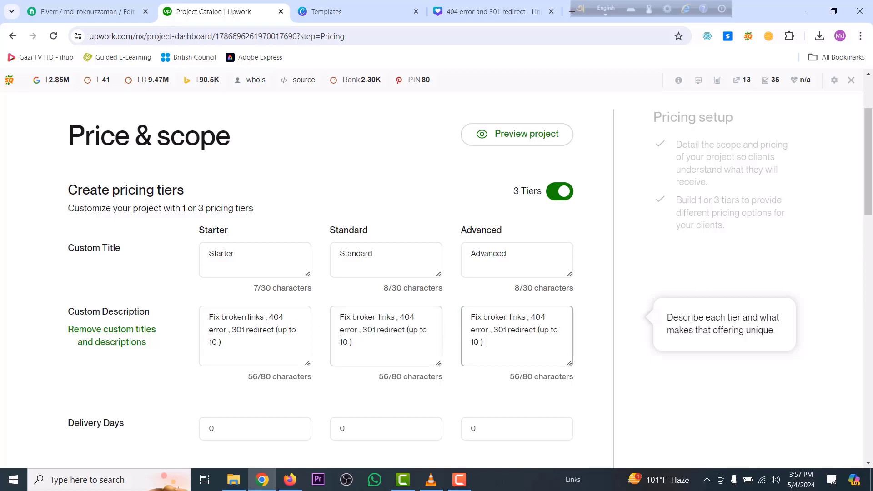
Step: Change the redirect limit in the custom descriptions to 40 for the Standard tier and 80 for the Advanced tier
double_click(344, 342)
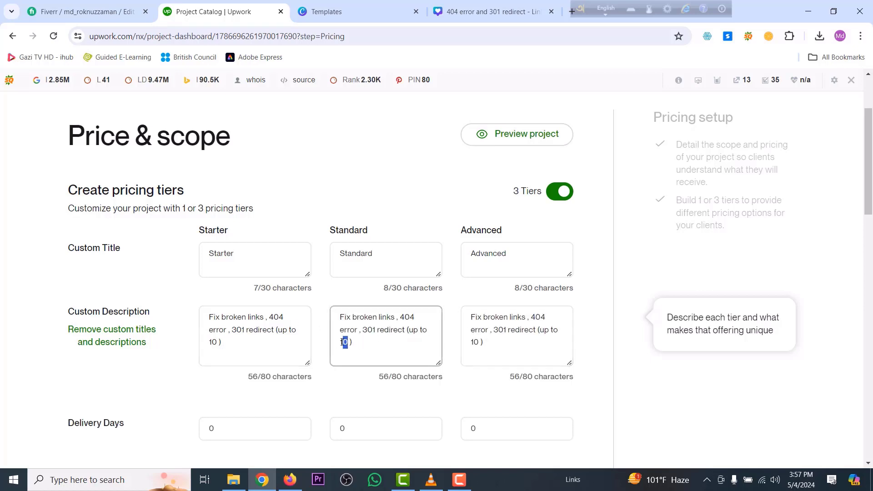
drag(342, 342, 340, 342)
text(40)
drag(480, 342, 467, 343)
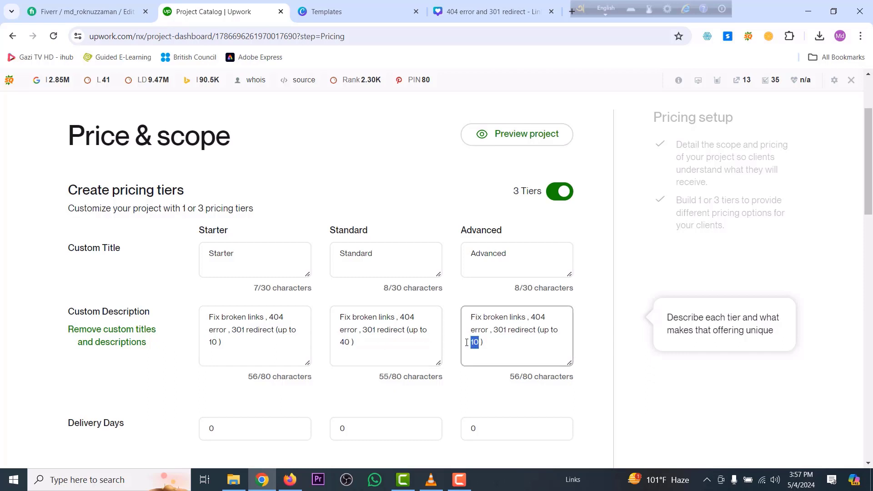
text(8)
Step: Set the Starter tier's delivery time to 4 days
scroll(302, 344, down, 2)
click(273, 323)
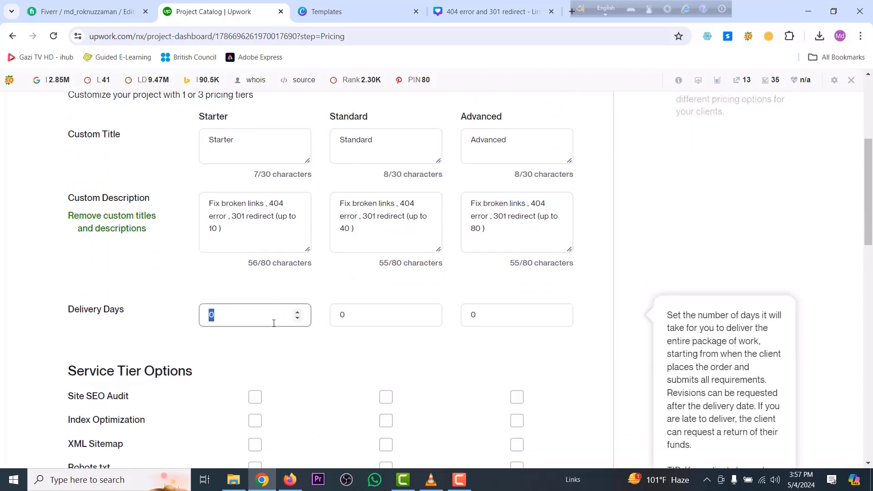
click(298, 314)
click(298, 314)
click(298, 313)
click(298, 313)
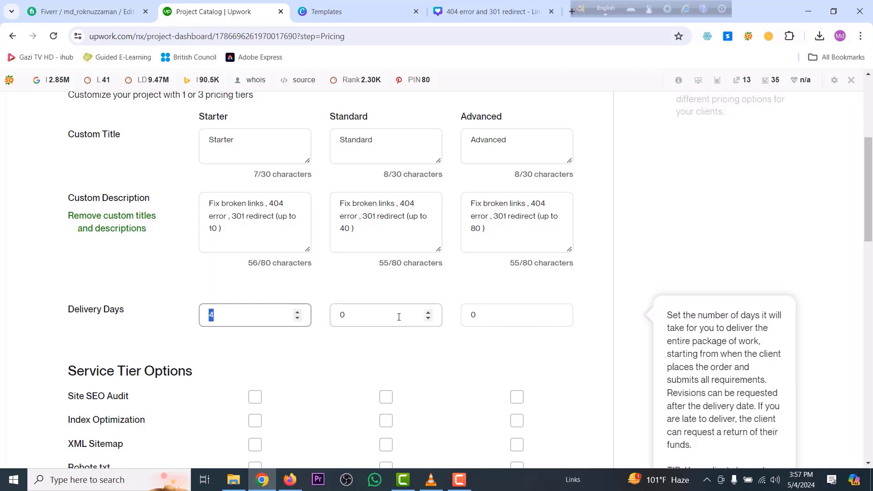
Step: Set the delivery time to 5 days for Standard and 7 days for Advanced, correcting the Starter tier back to 4 days
click(399, 316)
key(BackSpace)
click(282, 315)
text(5)
click(378, 315)
text(5)
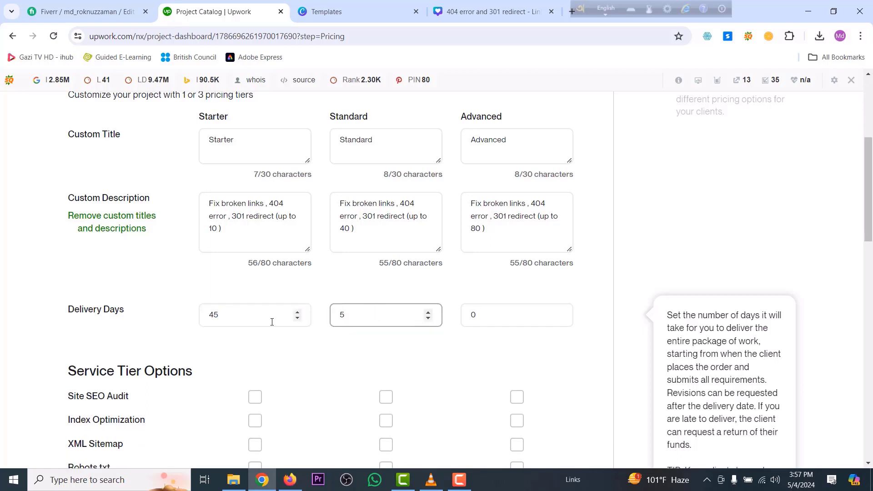
drag(228, 314, 190, 323)
text(4)
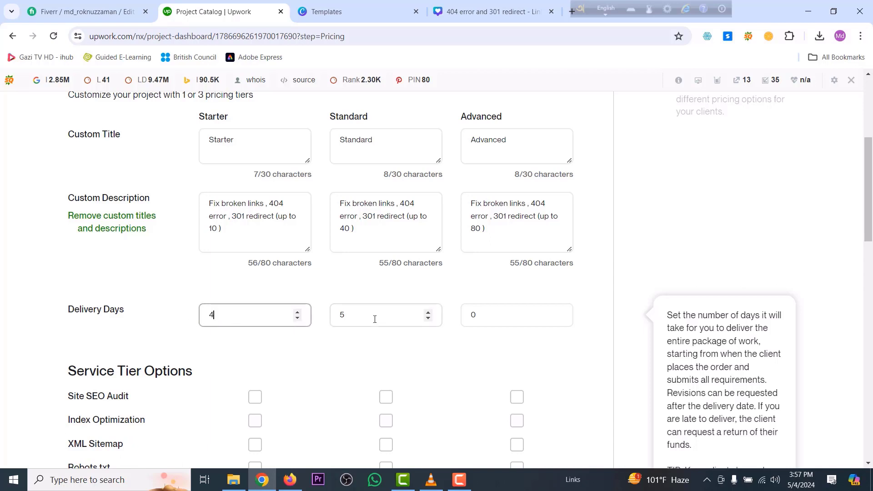
click(479, 312)
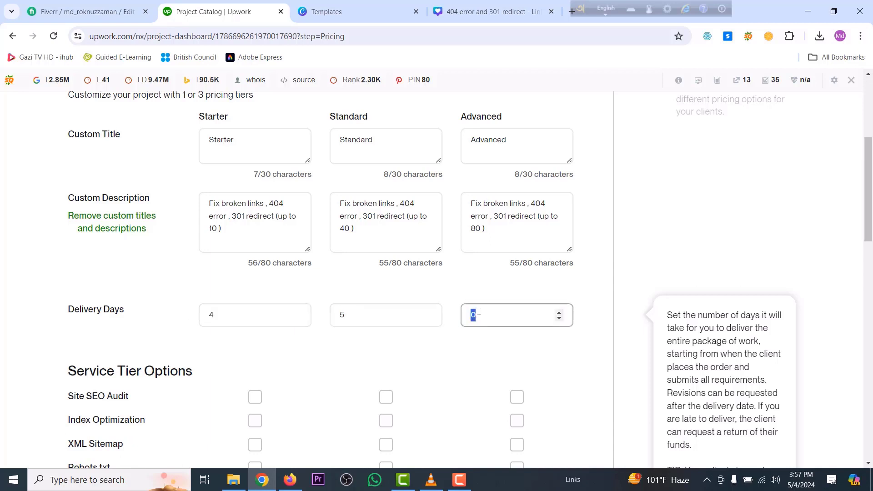
text(7)
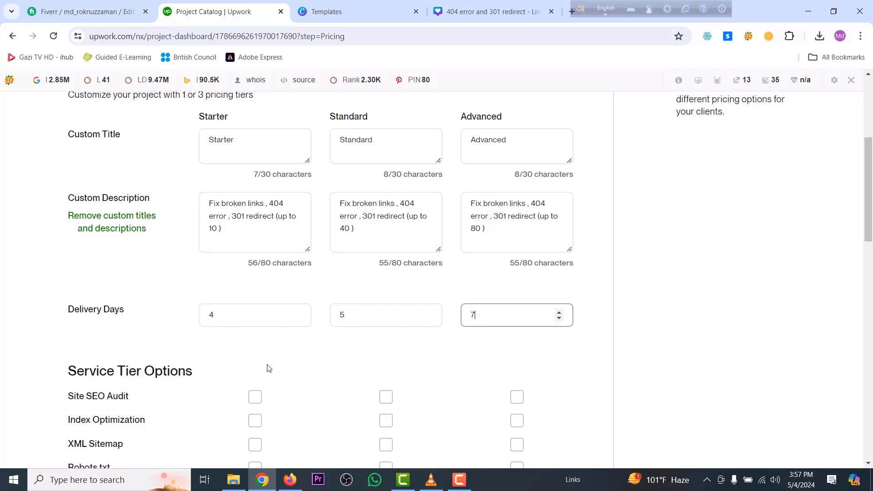
Step: Include Robots.txt, XML Sitemap, Index Optimization and Site SEO Audit in the Starter tier's service options
scroll(270, 367, down, 4)
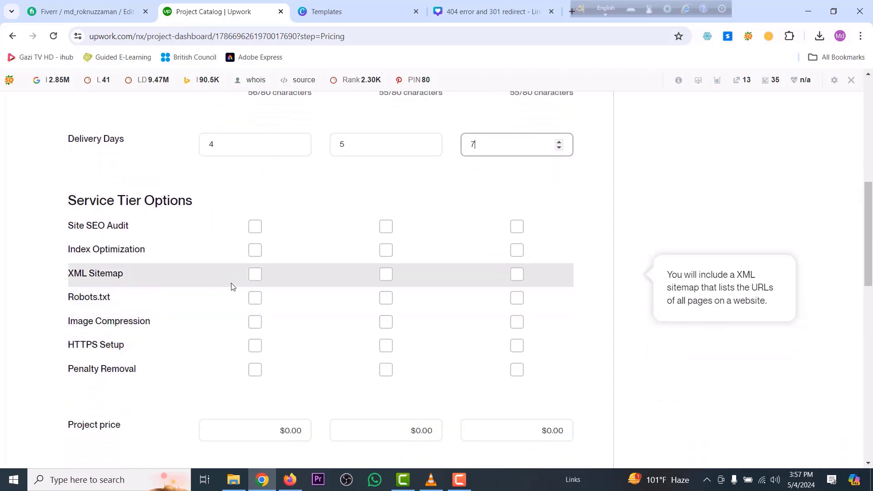
click(255, 299)
click(255, 275)
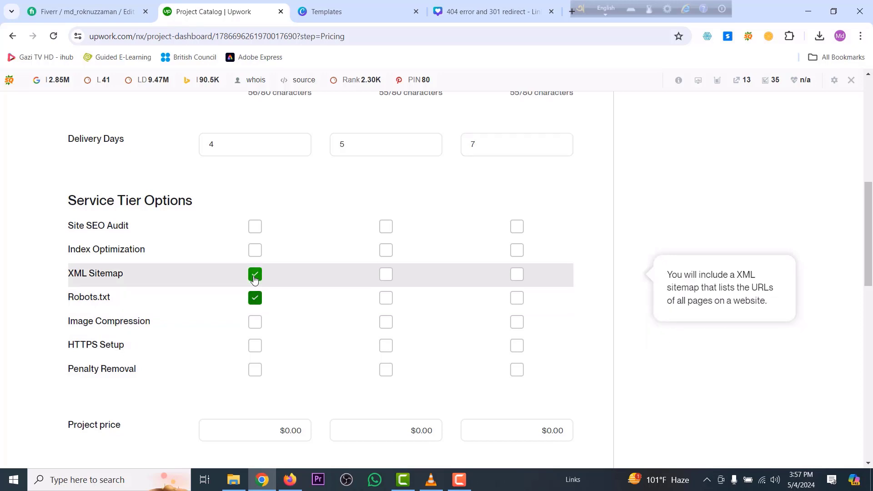
click(255, 250)
click(255, 227)
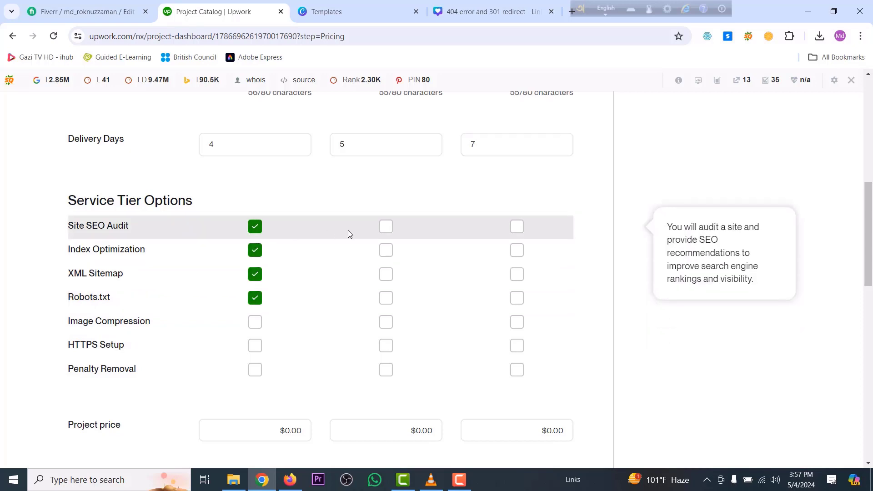
Step: Include Site SEO Audit, Index Optimization, XML Sitemap and Robots.txt in the Standard tier
click(386, 227)
click(386, 251)
click(386, 274)
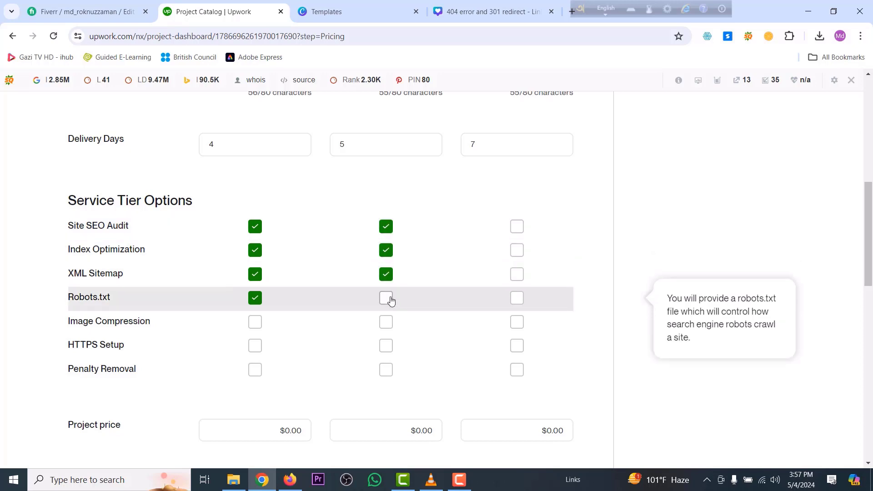
click(386, 298)
Step: Add the same four service options, Site SEO Audit through Robots.txt, to the Advanced tier
click(519, 229)
click(517, 251)
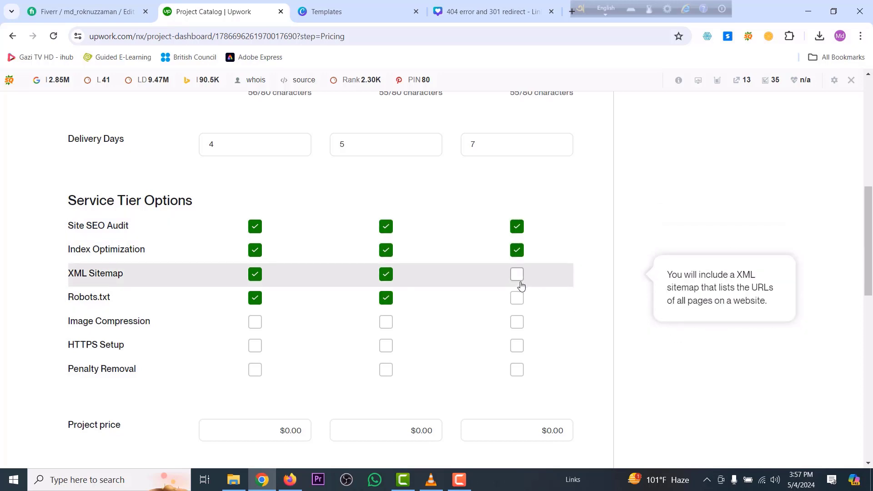
click(517, 275)
click(519, 300)
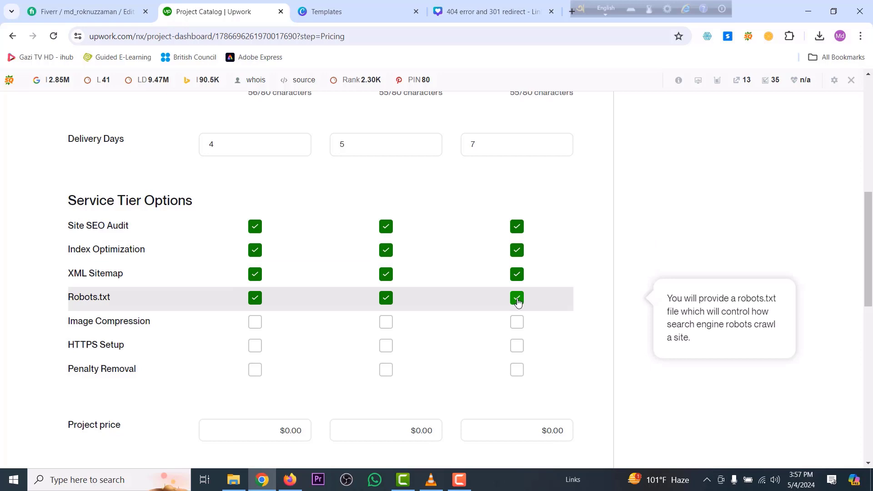
Step: Check the prices of the three packages on the Fiverr gig's pricing page
scroll(506, 298, down, 2)
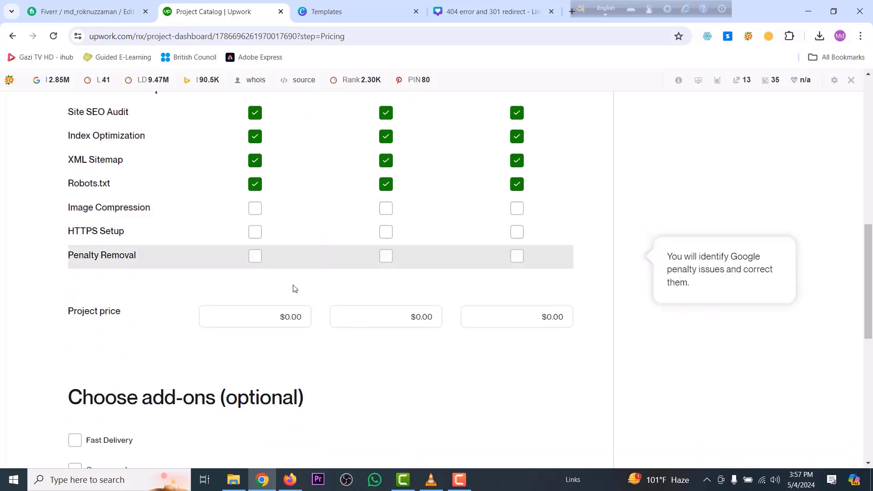
click(289, 319)
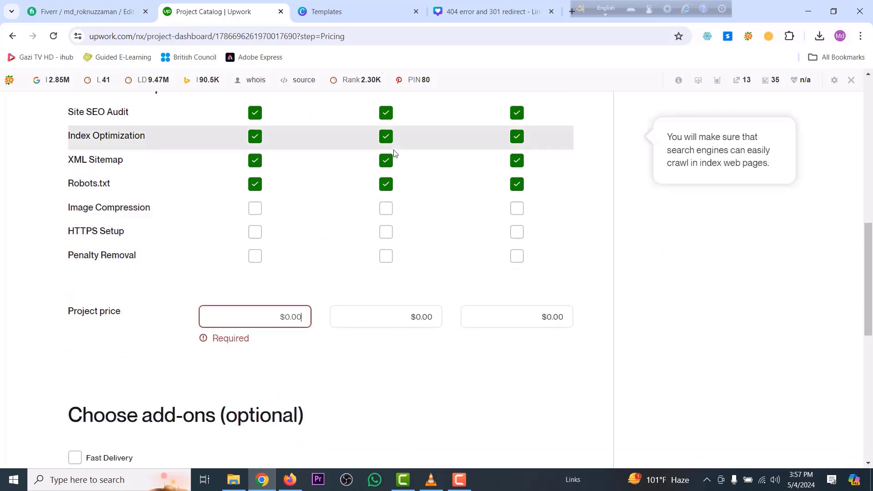
click(126, 10)
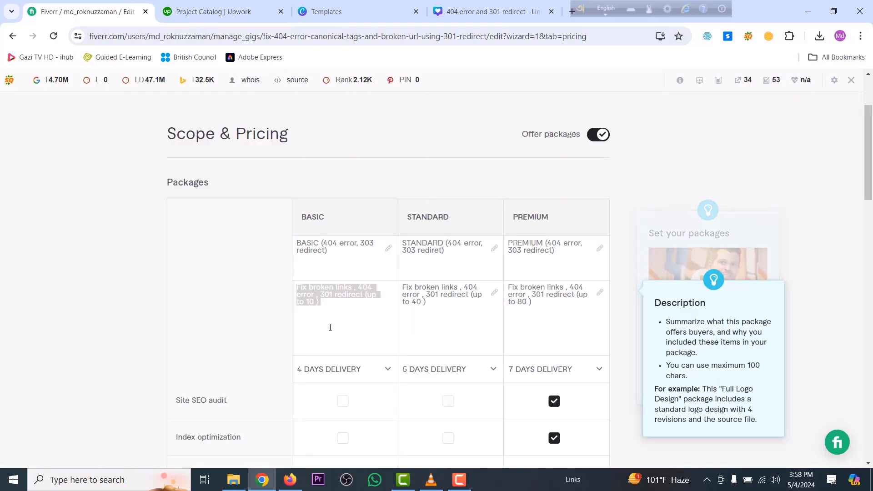
scroll(331, 325, down, 7)
click(362, 366)
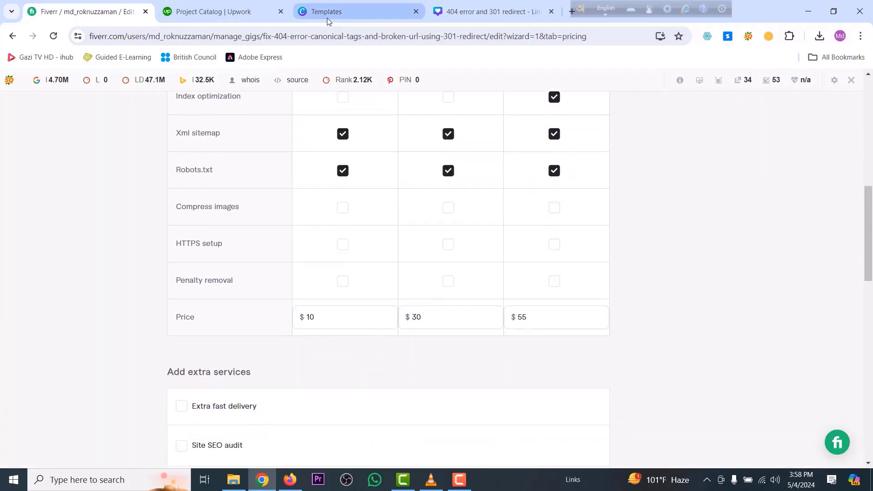
Step: Switch back to the Upwork project and set the project prices to $10 for Starter, $30 for Standard and 50 for Advanced
mouse_move(326, 16)
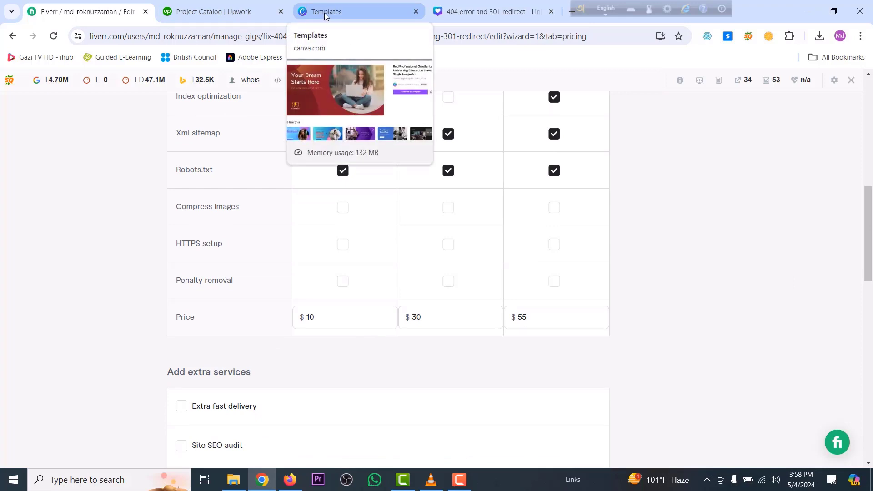
click(195, 13)
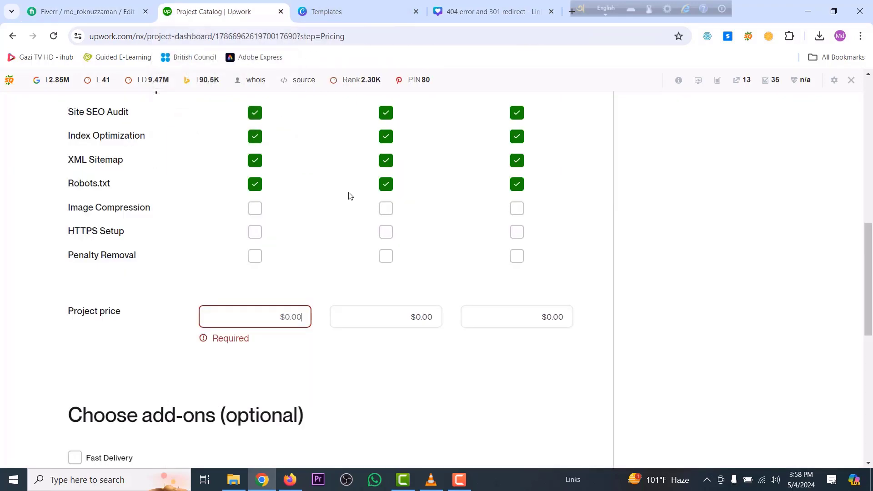
click(269, 319)
text(1)
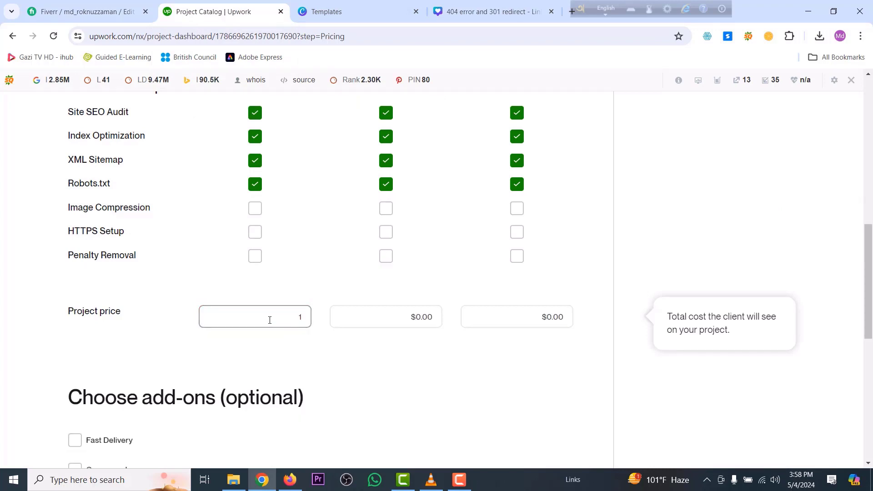
text(0)
click(378, 318)
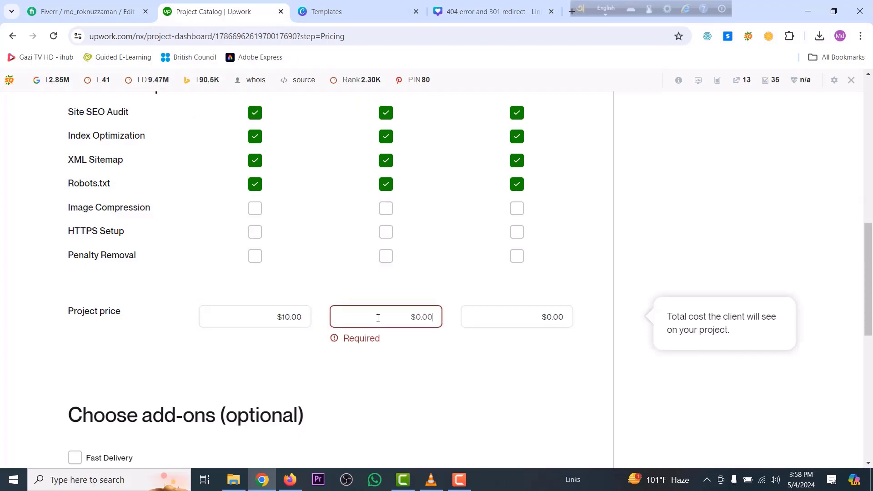
text(30)
click(537, 313)
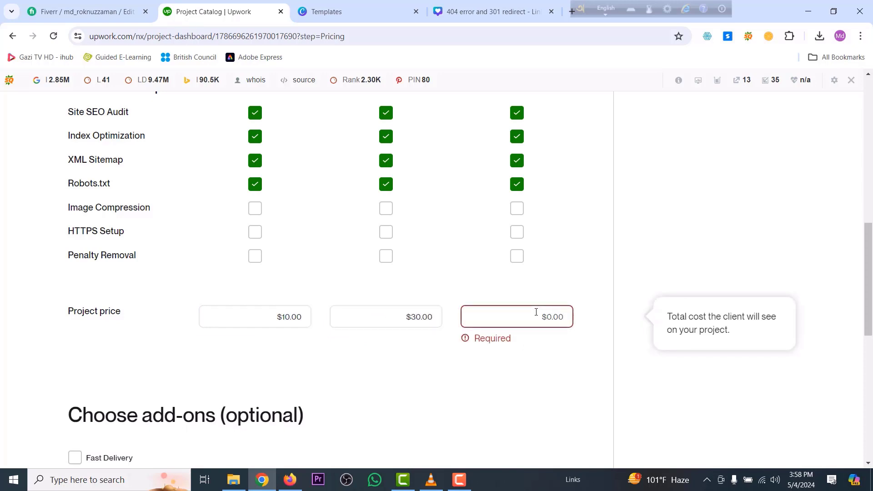
text(50)
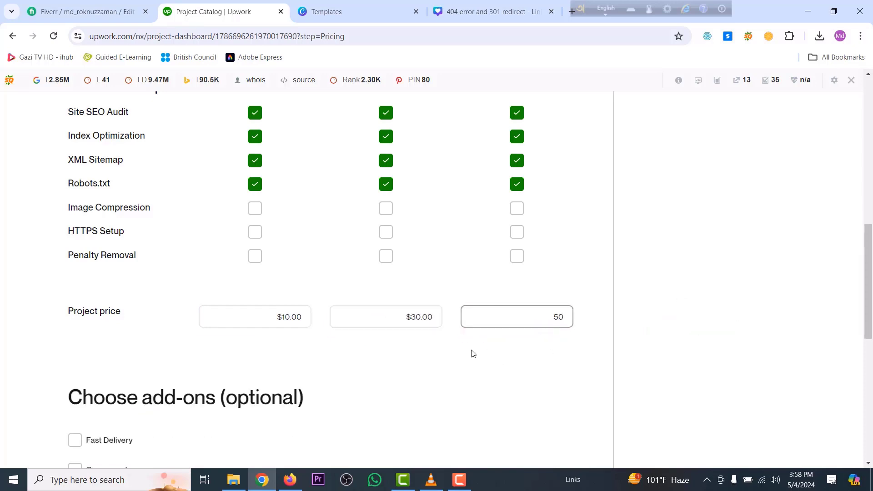
Step: Skip the optional add-ons, save the pricing and continue to the project gallery stage
scroll(208, 338, down, 2)
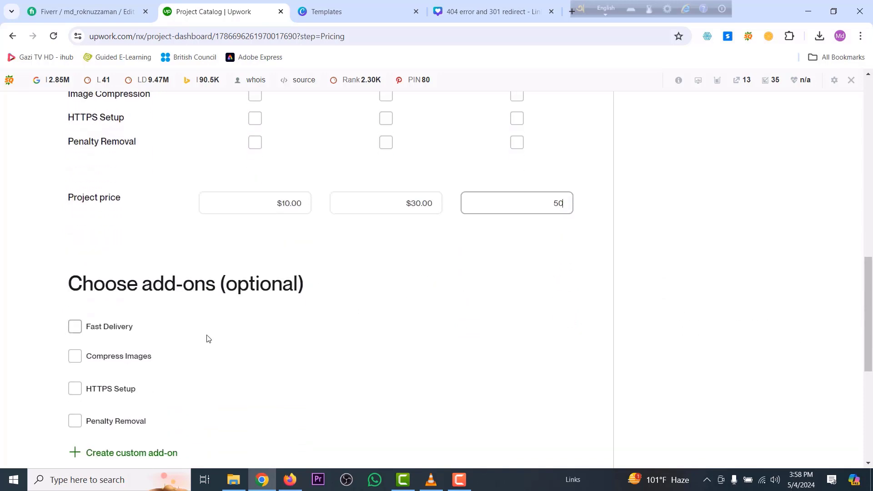
scroll(207, 338, down, 3)
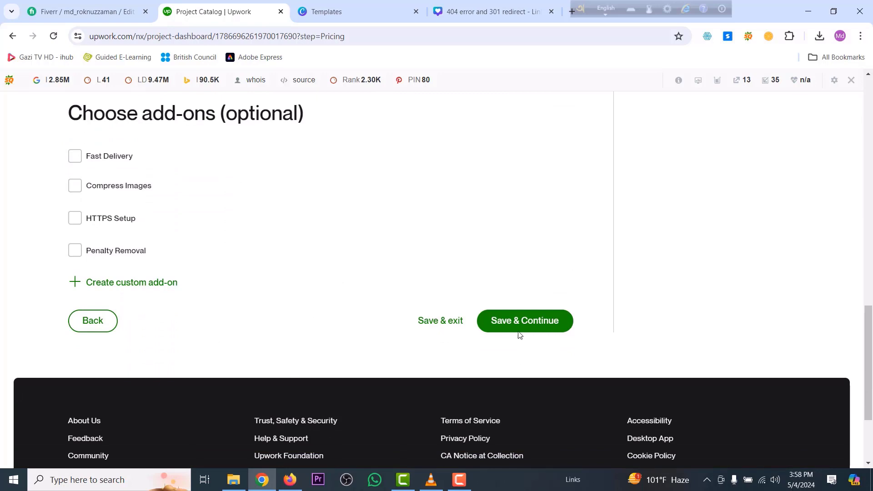
click(496, 324)
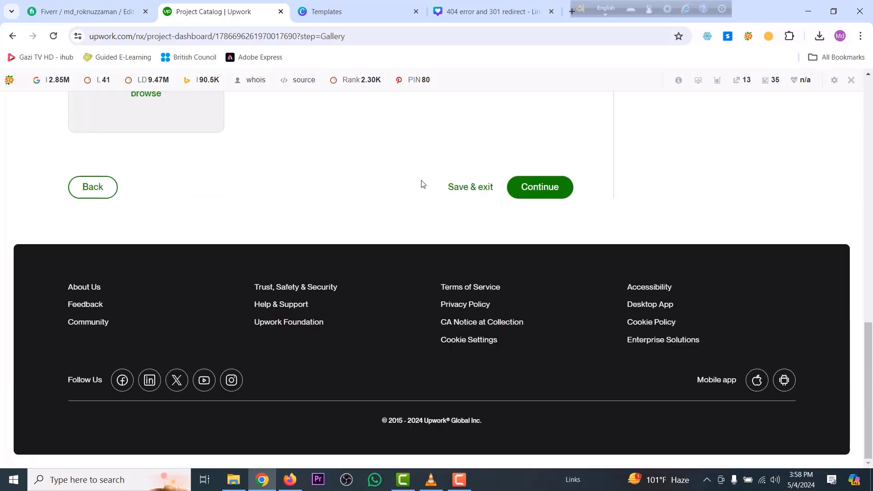
scroll(421, 184, up, 3)
scroll(351, 245, up, 8)
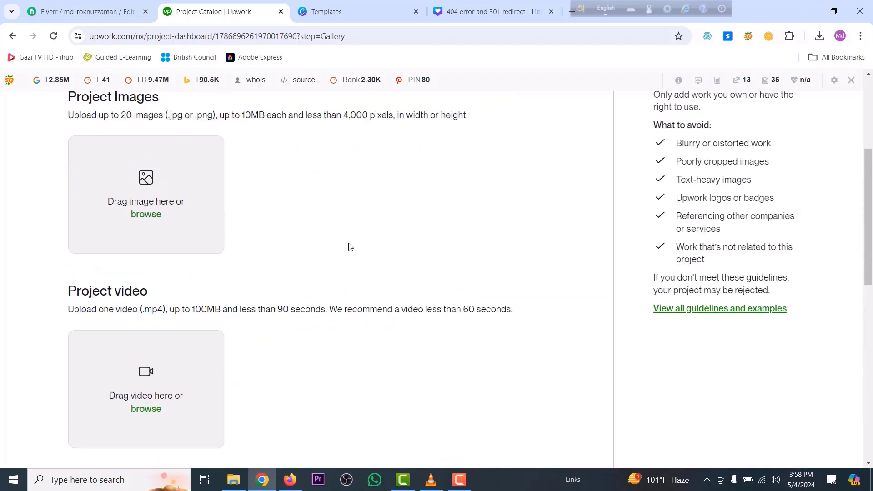
scroll(350, 247, up, 4)
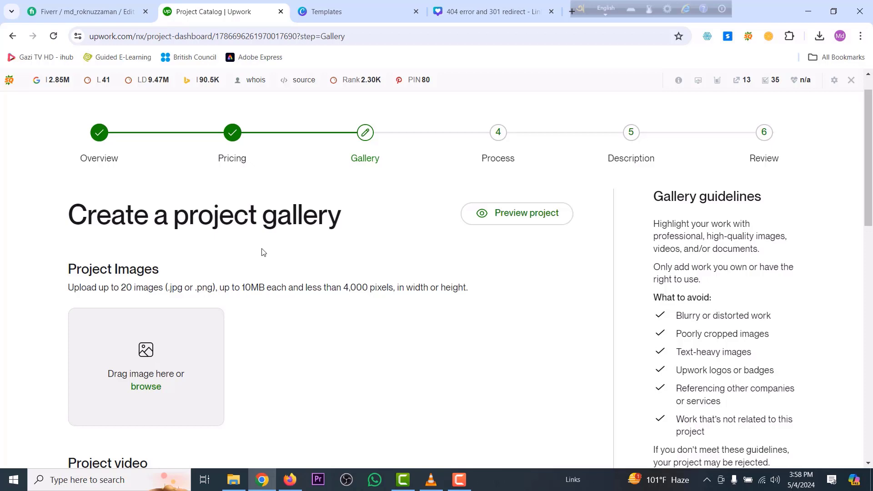
Step: Try to upload the "404 error and 301 redirect" picture from Downloads to the project images
scroll(263, 252, down, 3)
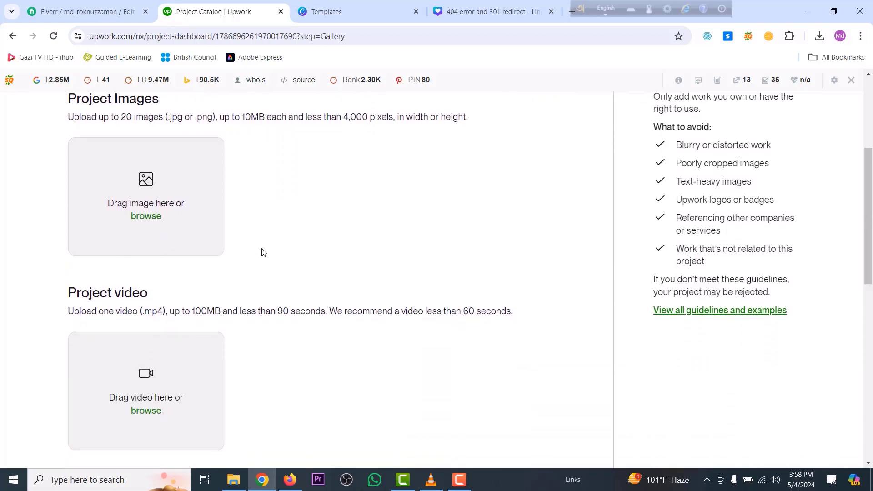
scroll(261, 252, up, 2)
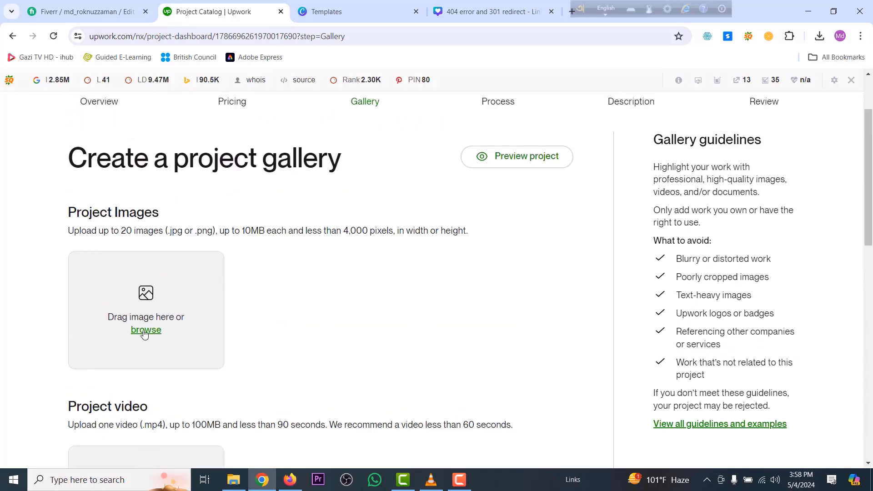
click(144, 331)
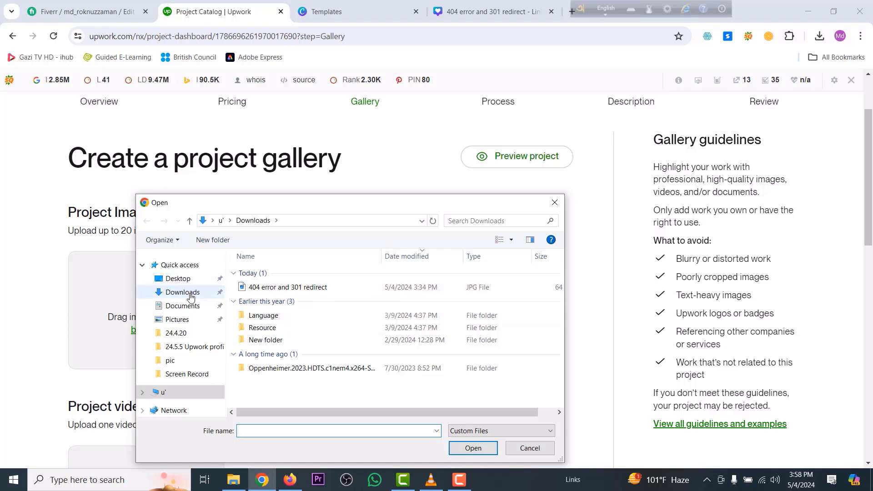
click(286, 288)
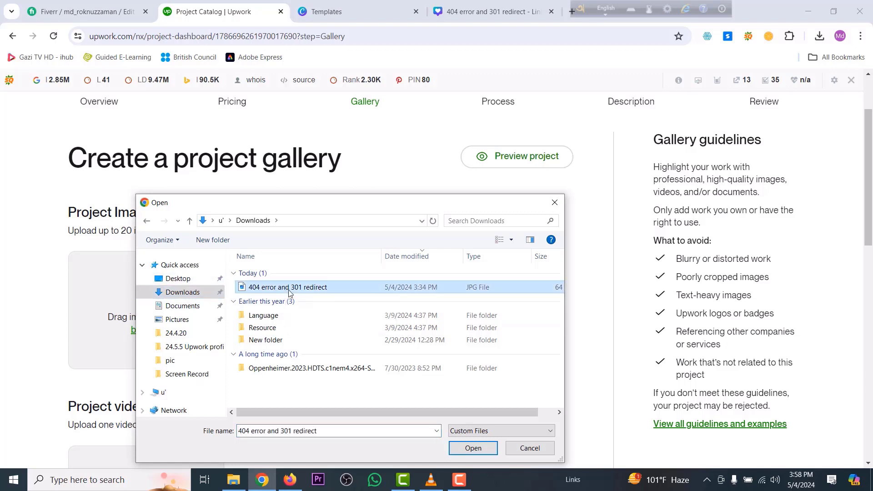
click(471, 448)
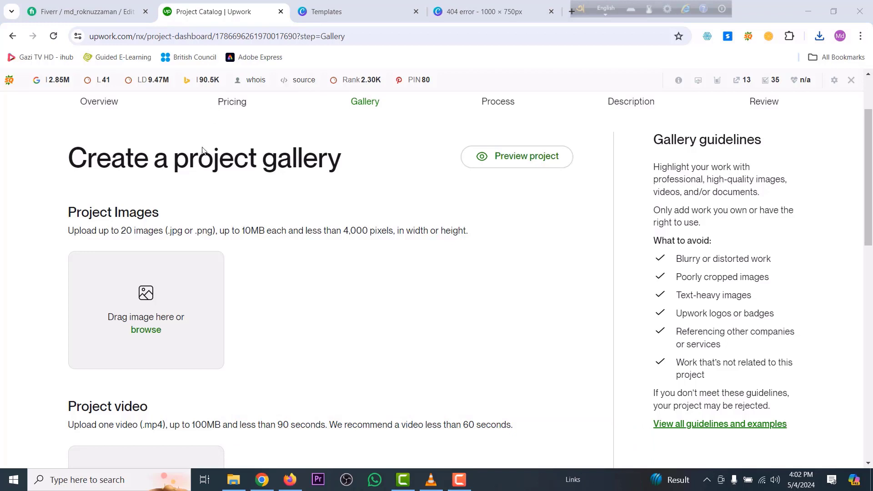
Step: Upload the "404 error" picture from Downloads as a project image, keeping the full crop frame
click(146, 330)
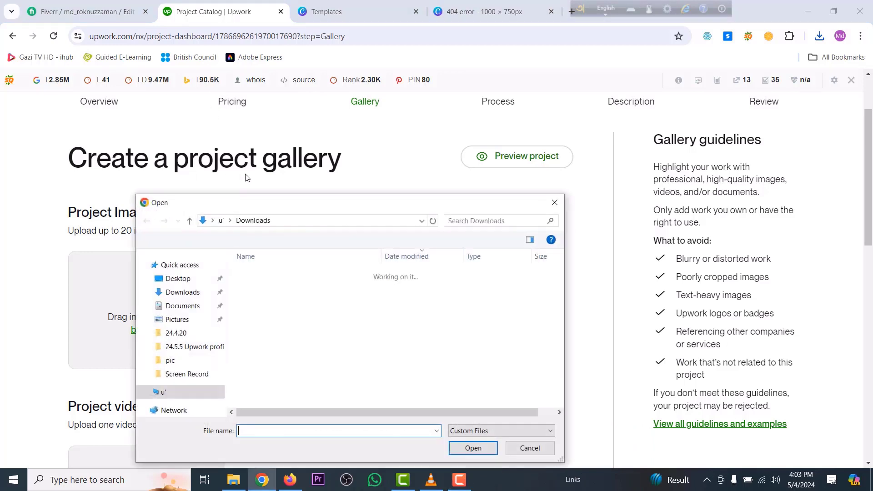
click(275, 288)
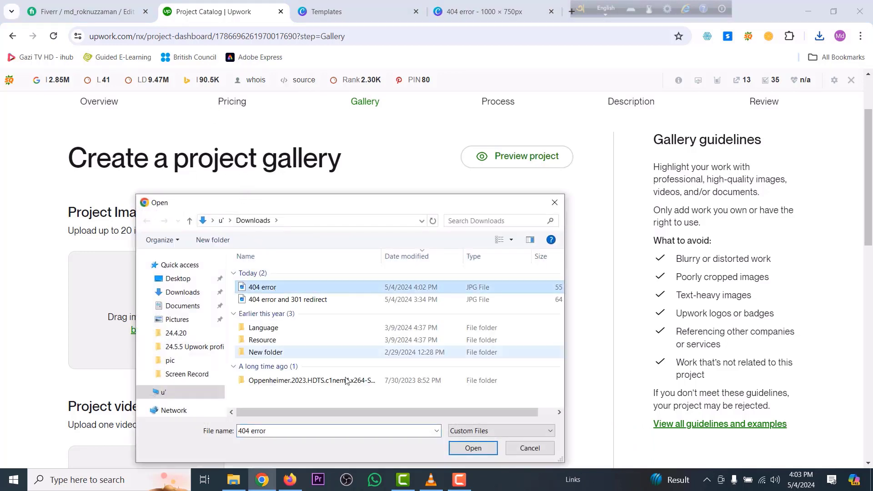
click(473, 448)
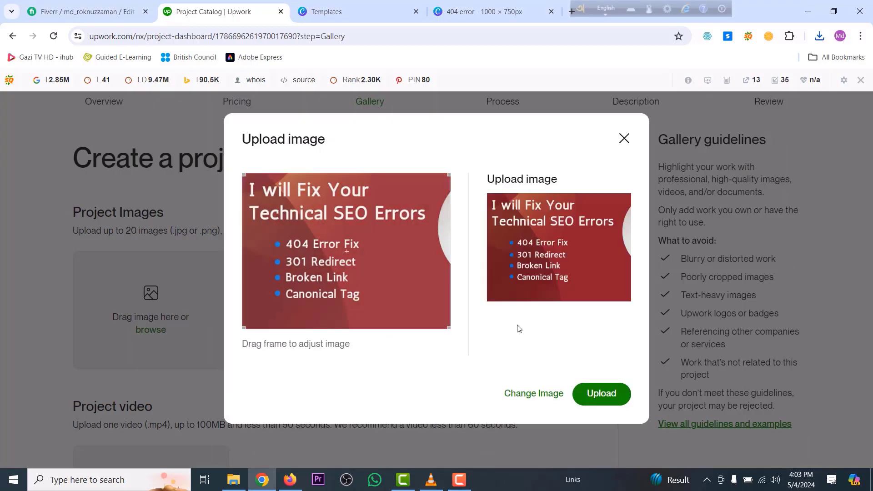
click(597, 395)
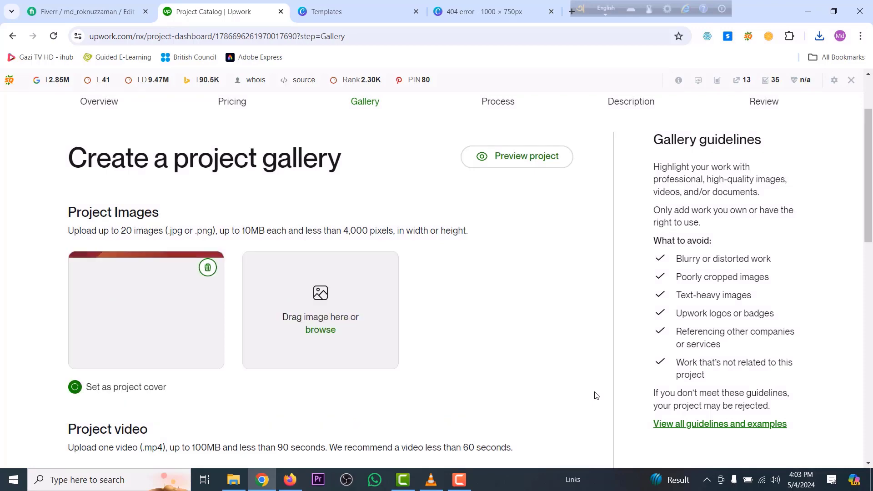
Step: Skip the project video and sample documents and continue to the Process stage
scroll(528, 319, down, 1)
scroll(528, 318, down, 10)
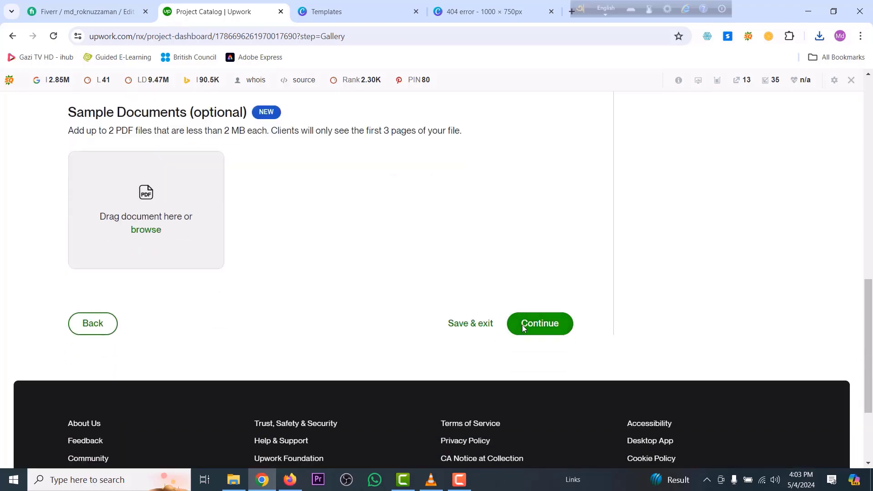
click(538, 324)
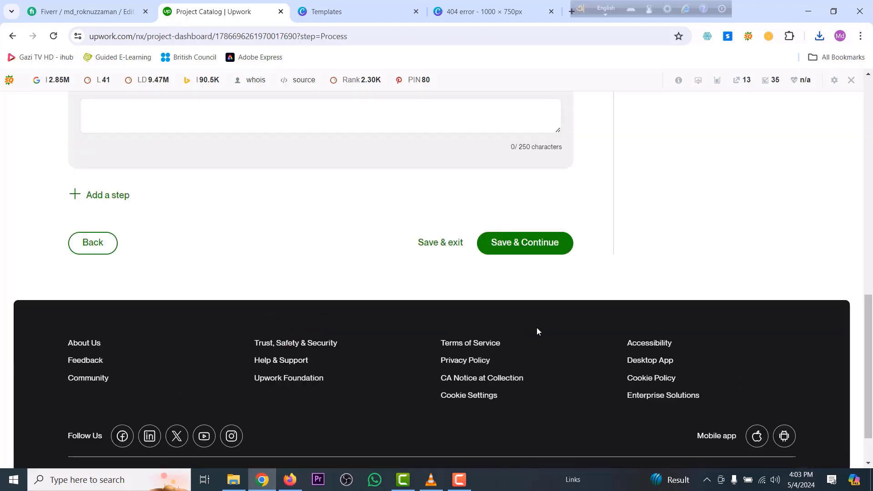
Step: Enter the requirement "Please provide your google search console access" and make the client's answer mandatory before work can start
scroll(516, 302, up, 8)
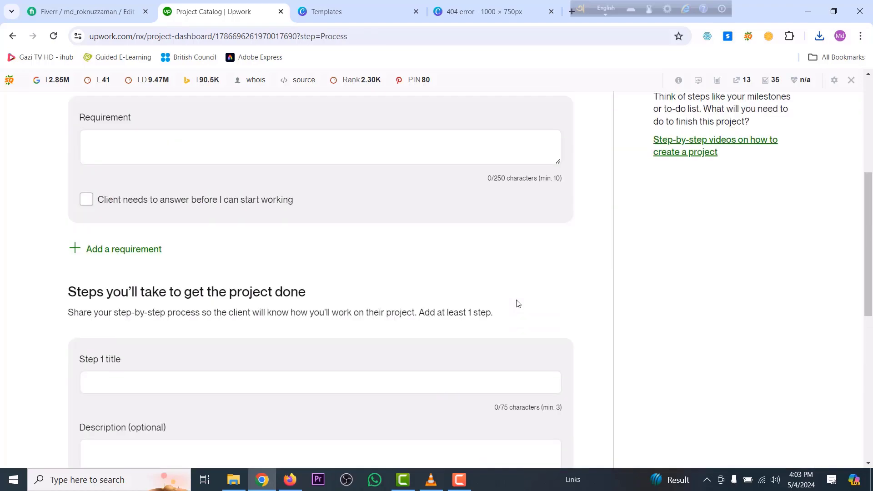
scroll(516, 303, up, 2)
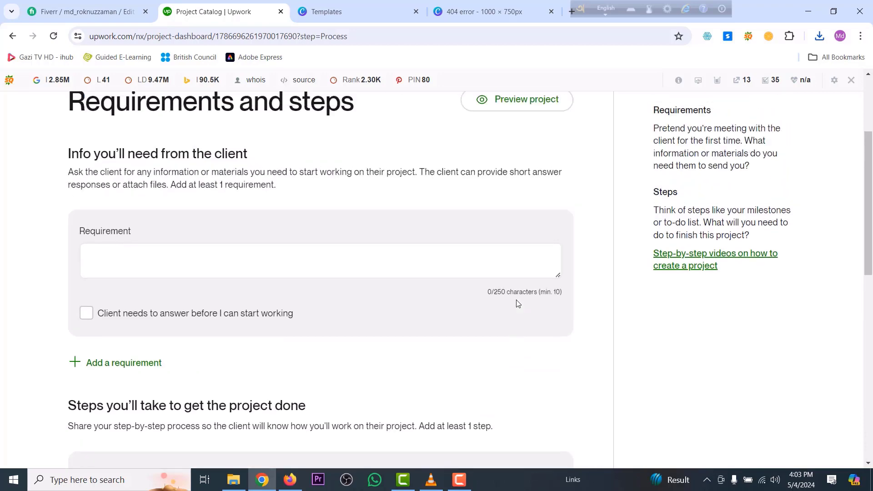
scroll(517, 304, up, 1)
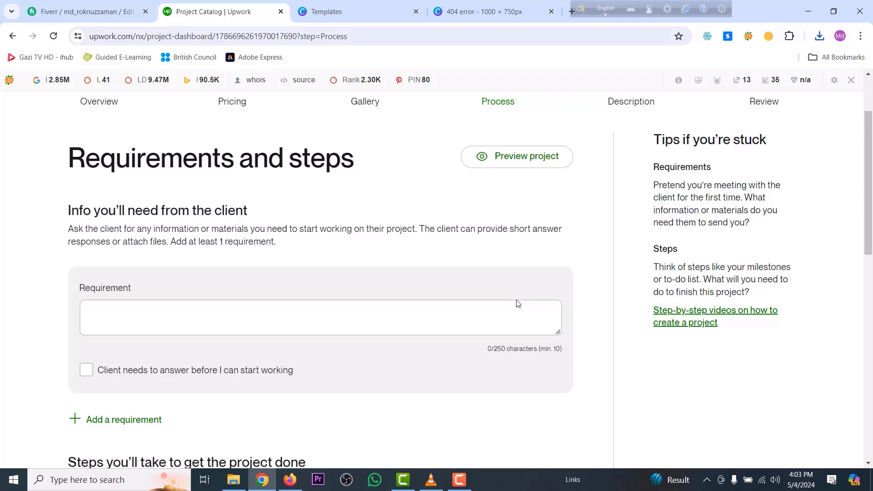
scroll(517, 303, down, 2)
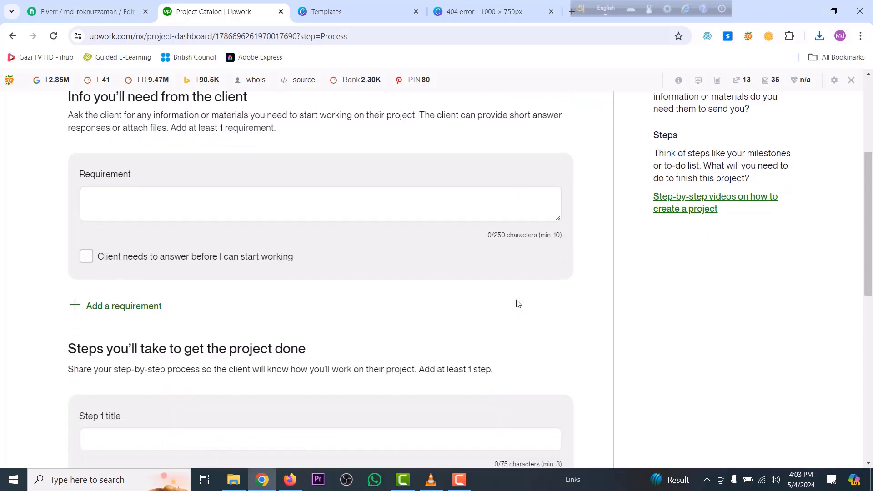
scroll(518, 304, down, 1)
scroll(517, 302, up, 2)
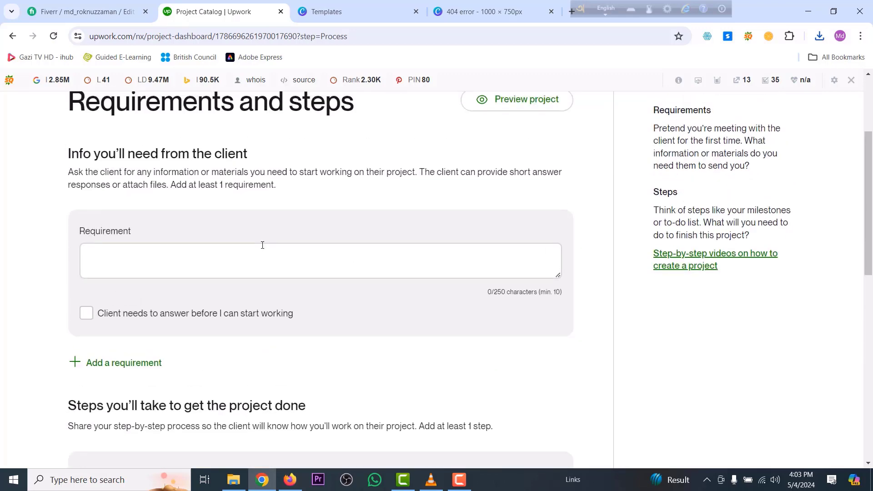
click(202, 253)
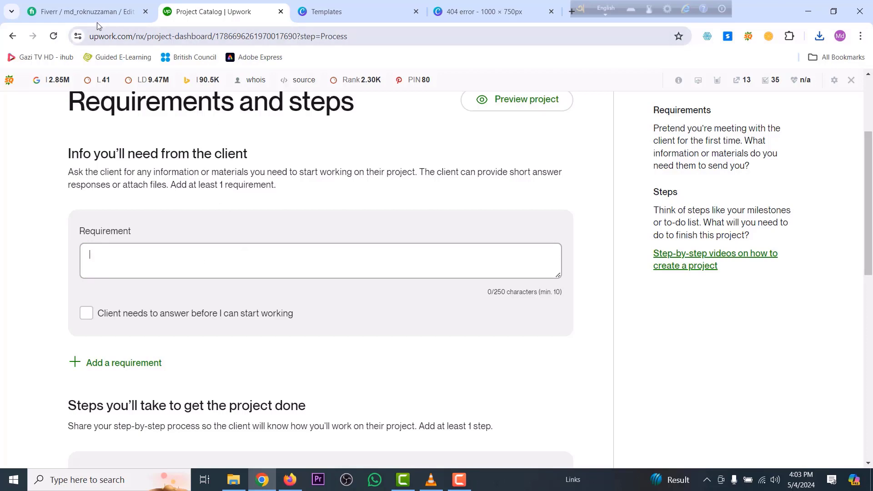
mouse_move(88, 11)
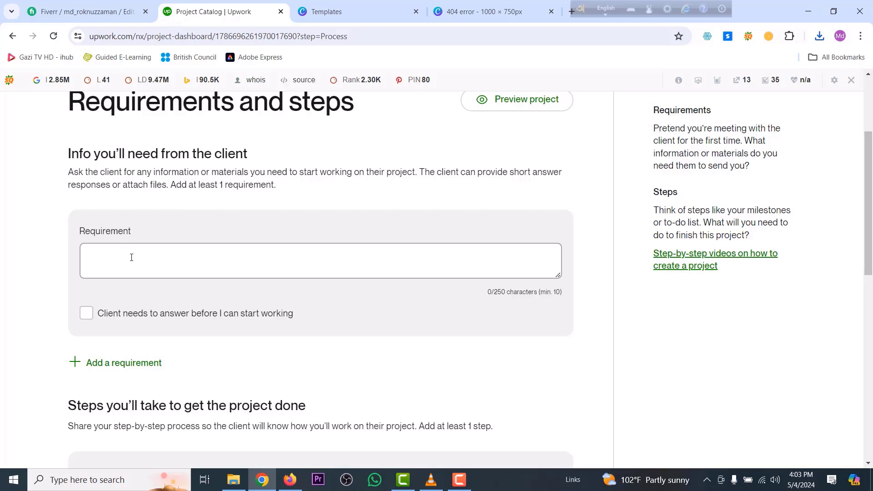
text(Please)
text(provide your google search c)
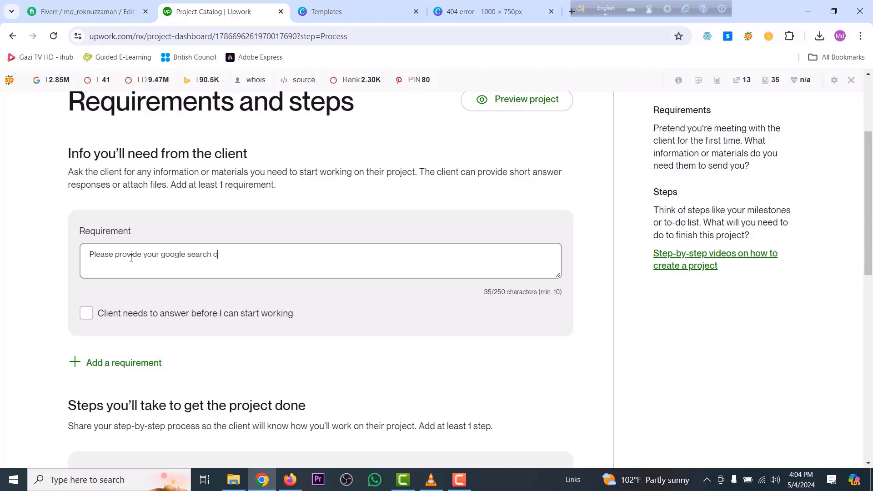
text(onsole ac)
text(cess)
click(86, 313)
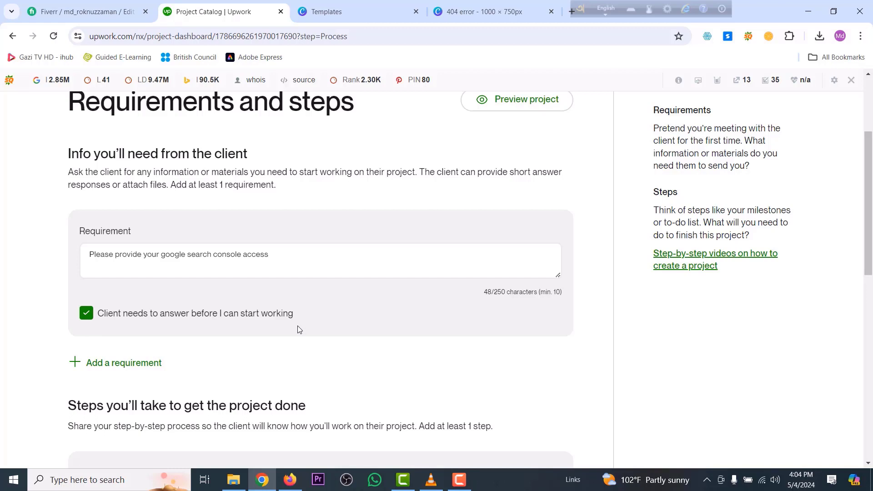
Step: Title the first project step "All technical SEO errors fixing"
scroll(298, 326, down, 4)
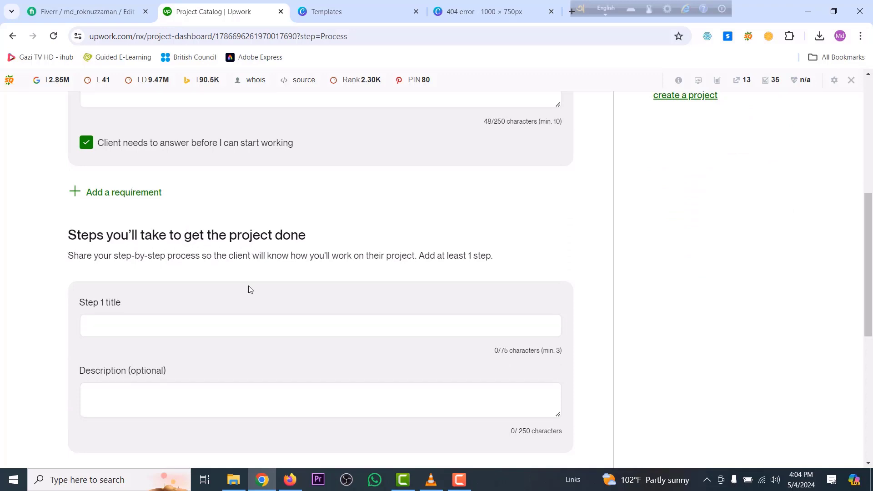
scroll(247, 288, down, 1)
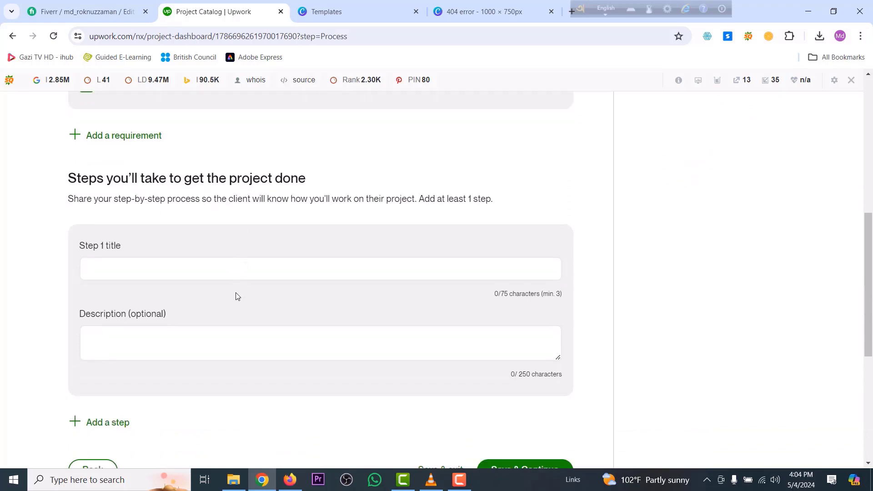
click(198, 273)
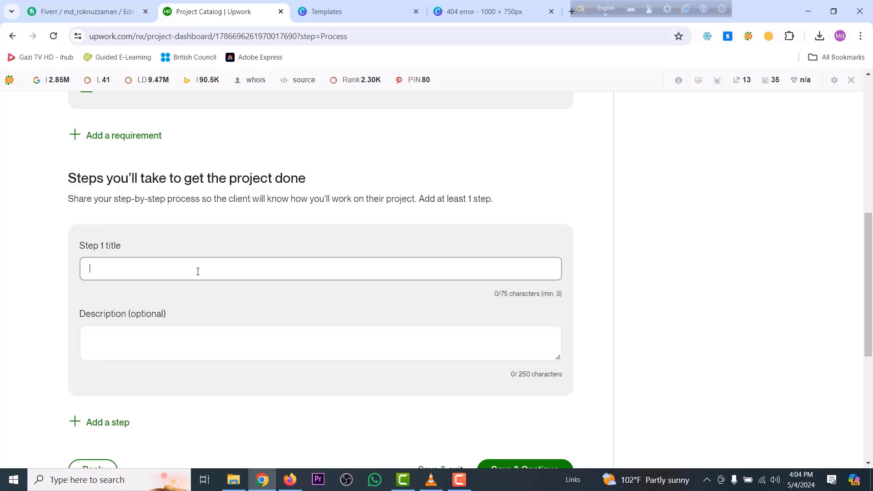
text(All technican)
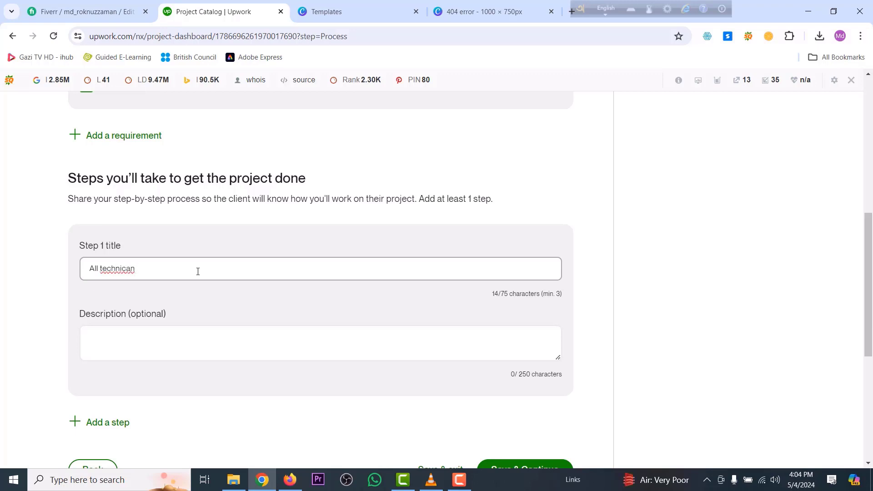
key(BackSpace)
key(BackSpace)
text(l SEO errors fixing)
Step: Switch to the Fiverr gig's description and copy its list of fixed errors, from redirection through canonical URLs
click(164, 340)
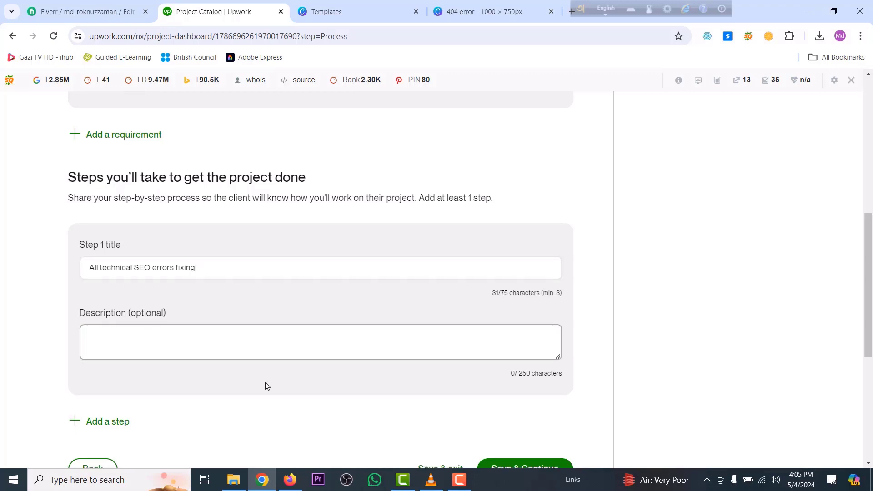
scroll(273, 380, down, 3)
scroll(286, 314, up, 2)
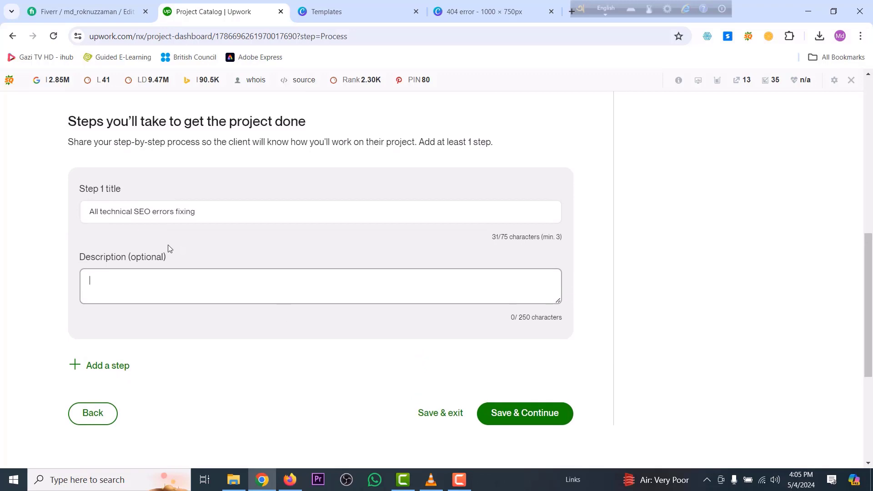
click(171, 270)
click(105, 14)
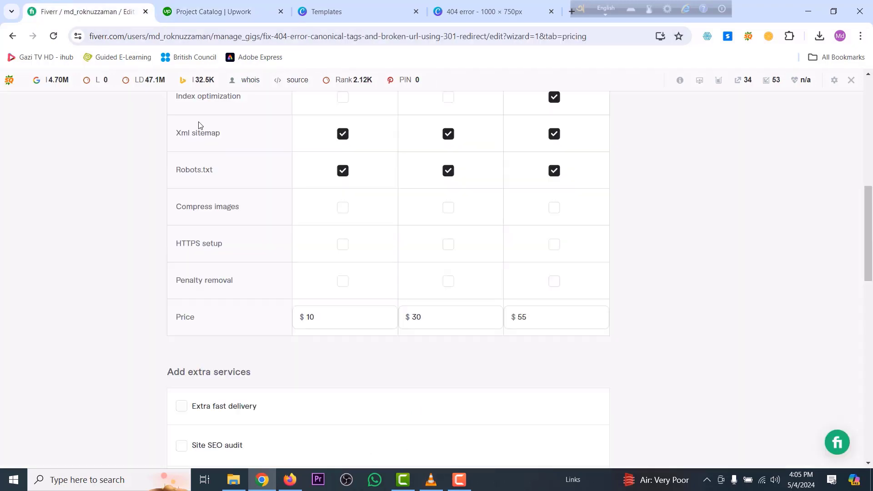
scroll(280, 241, up, 10)
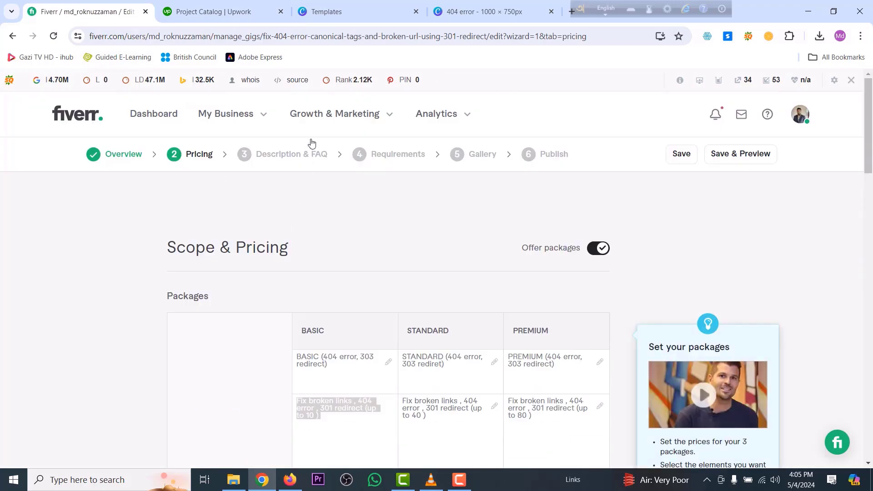
click(302, 156)
scroll(267, 317, down, 3)
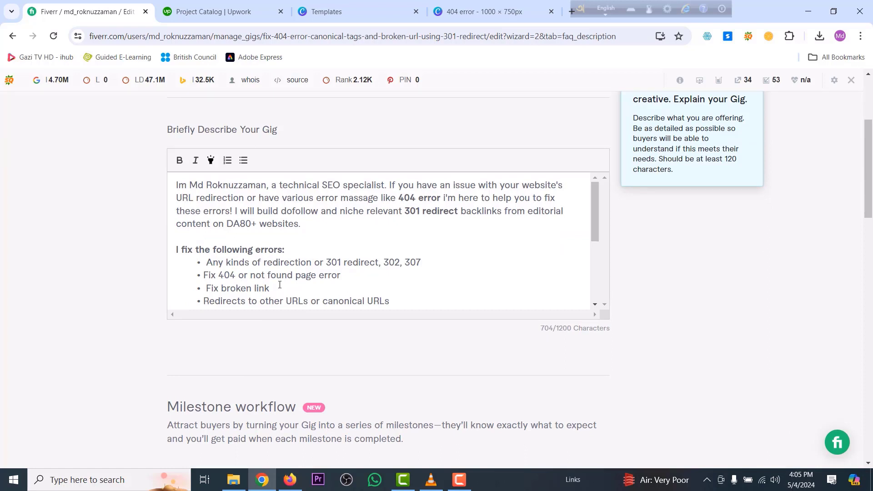
drag(396, 303, 201, 266)
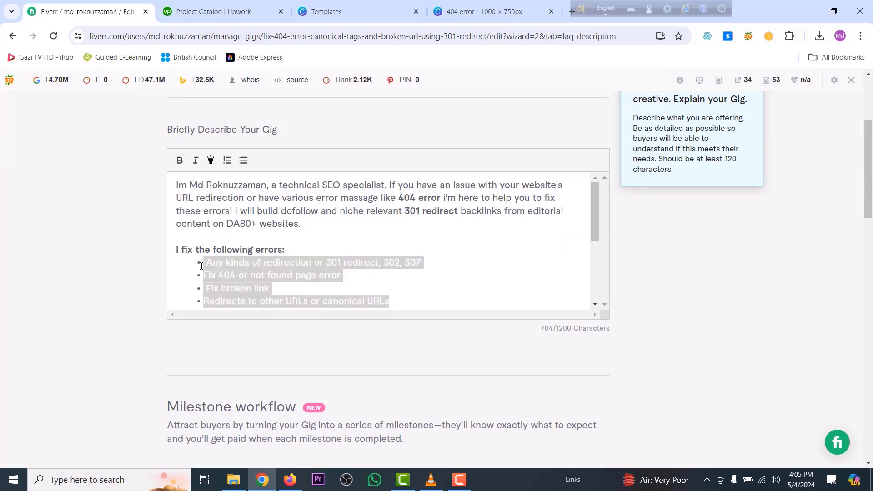
scroll(248, 260, down, 3)
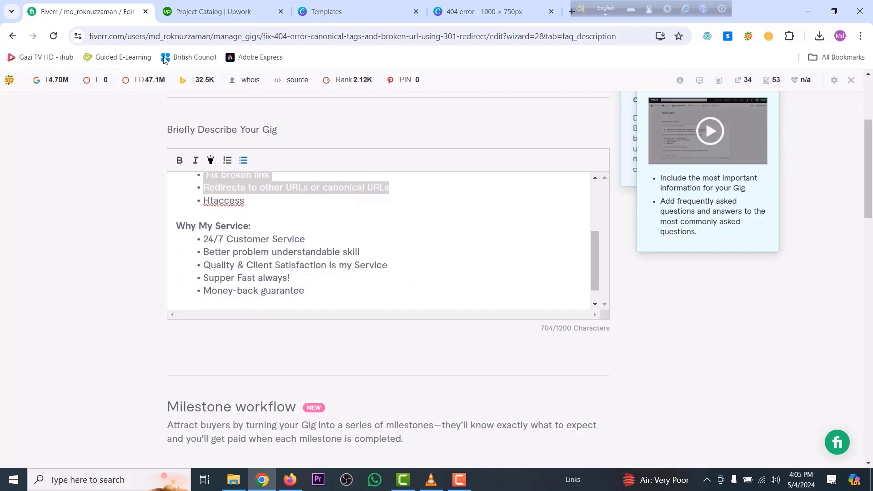
Step: Return to the Upwork project, paste the copied list as the Step 1 description and remove ", 302, 307" from its first line
click(206, 12)
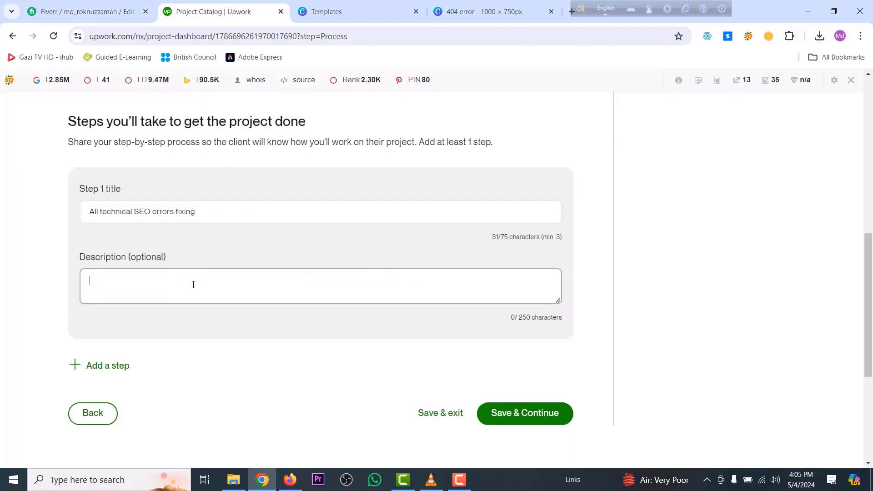
key(ctrl+v)
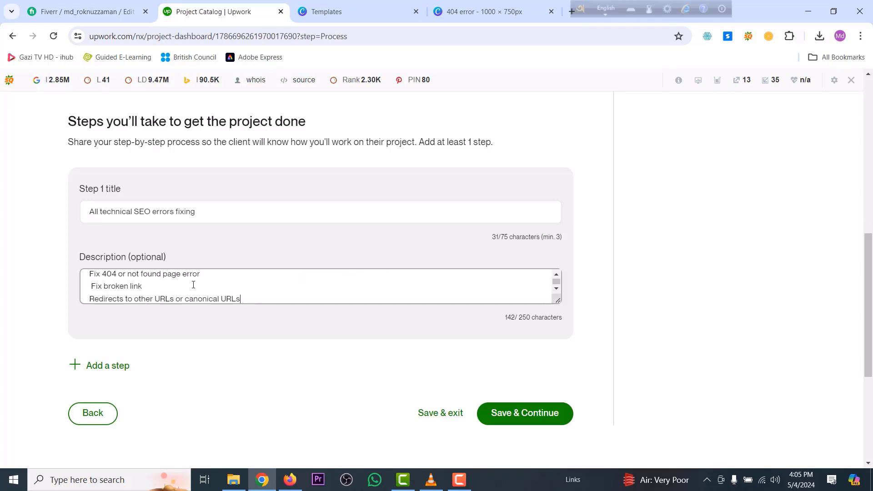
scroll(212, 286, up, 1)
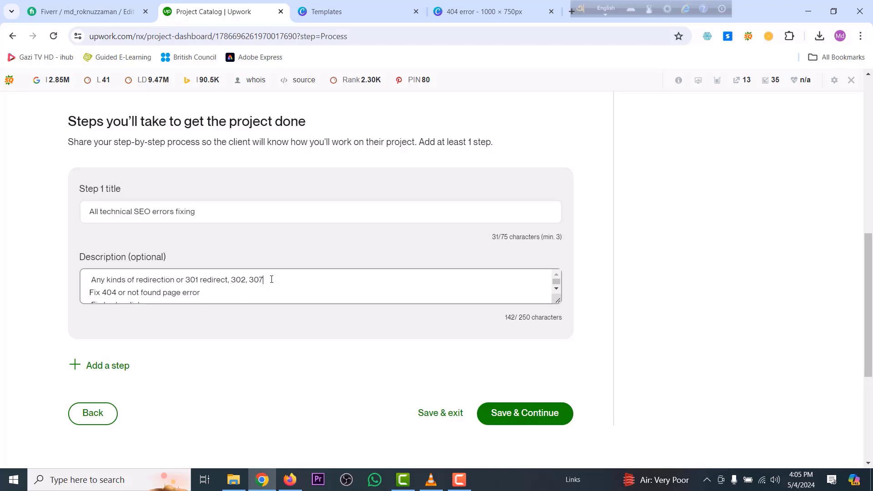
drag(271, 280, 232, 275)
key(BackSpace)
key(BackSpace)
scroll(145, 282, down, 1)
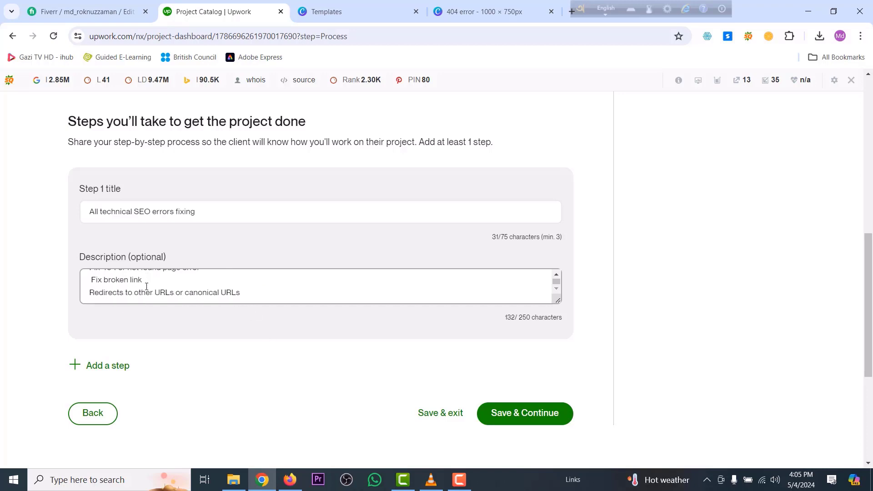
Step: Check the pasted Step 1 description, then save the process details and continue to the project description
scroll(164, 287, up, 1)
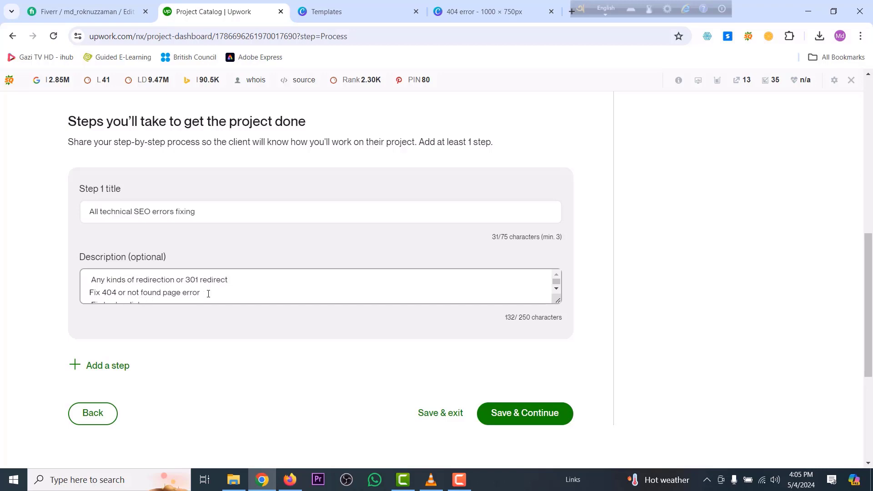
scroll(171, 293, down, 1)
scroll(169, 291, down, 1)
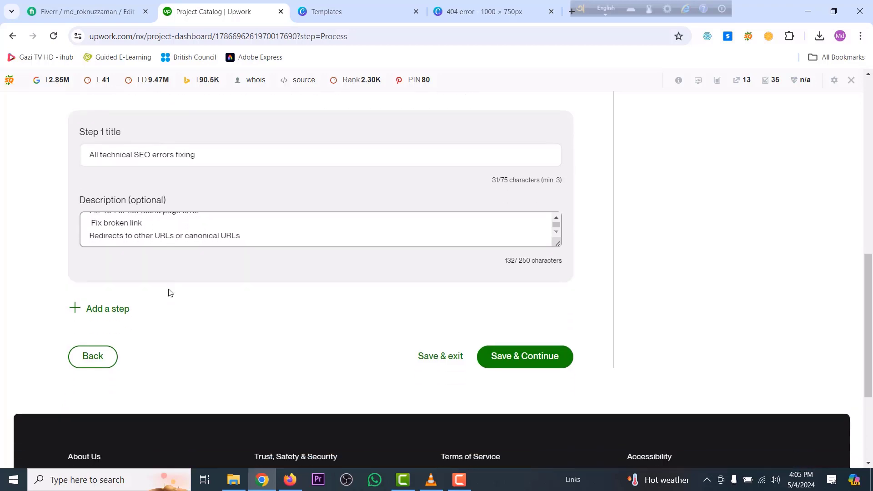
click(501, 357)
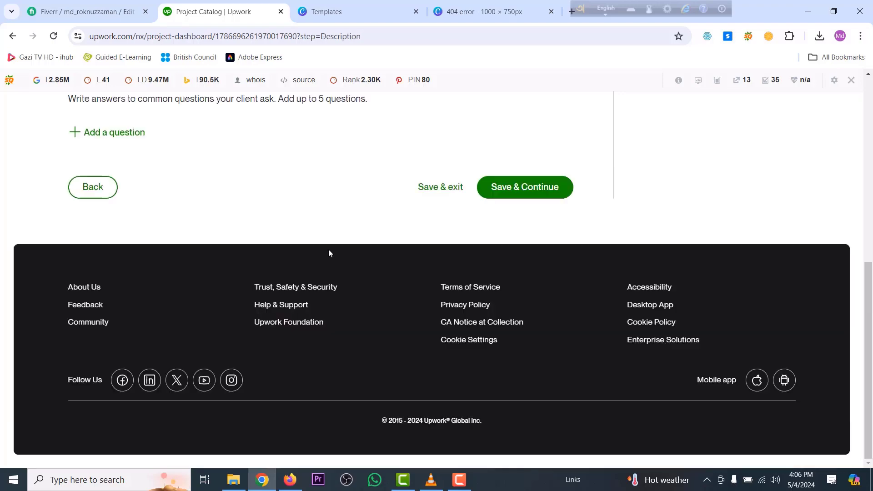
Step: Switch to the Fiverr gig and copy its entire description text for the Upwork project summary
scroll(328, 249, up, 5)
scroll(345, 257, up, 1)
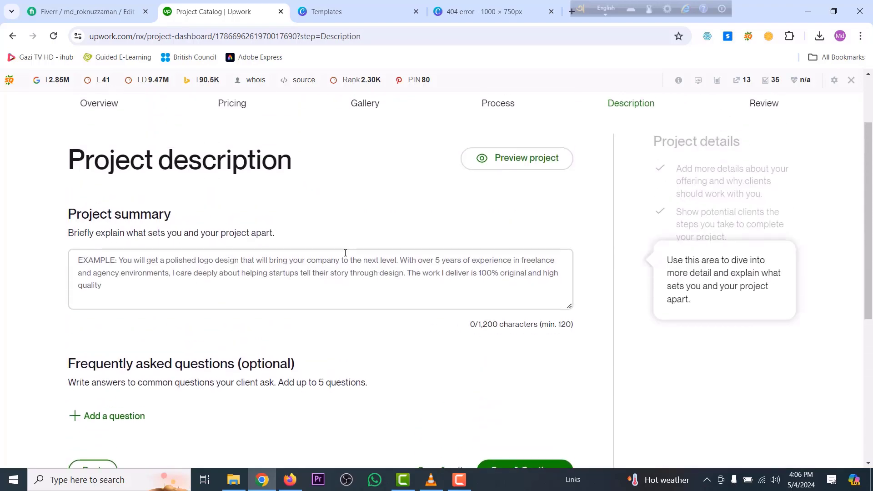
click(233, 305)
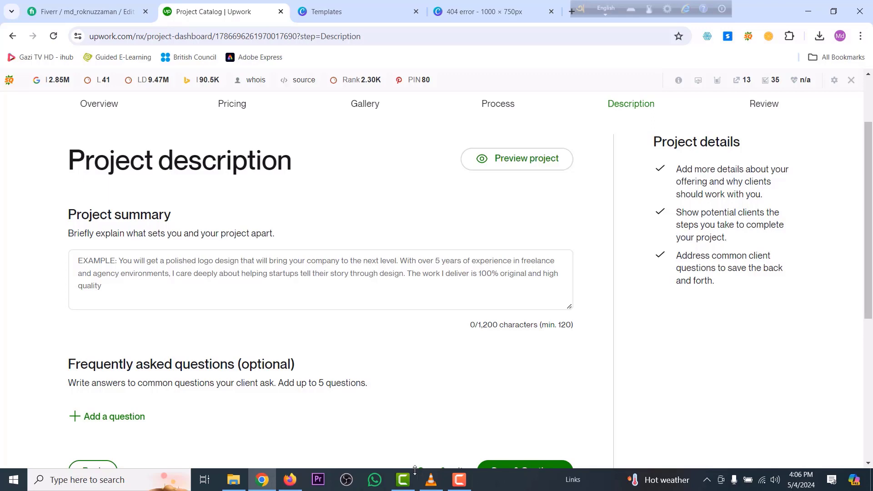
click(118, 14)
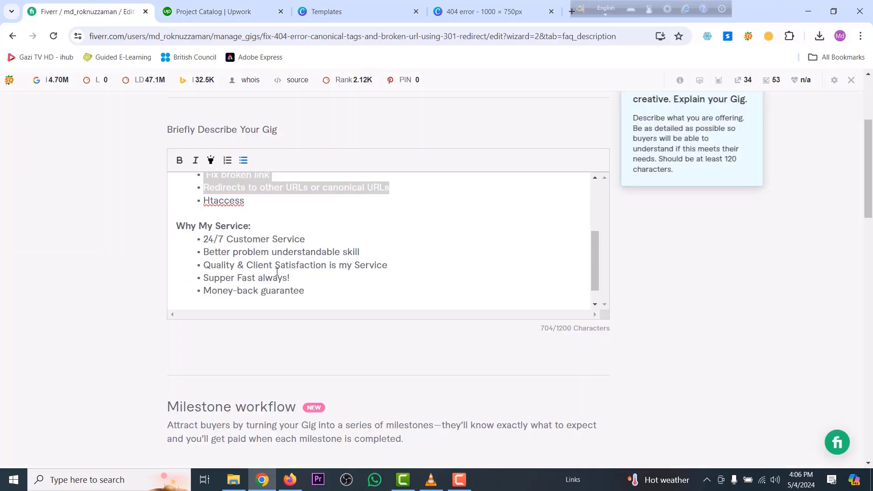
scroll(276, 274, up, 2)
scroll(289, 267, down, 5)
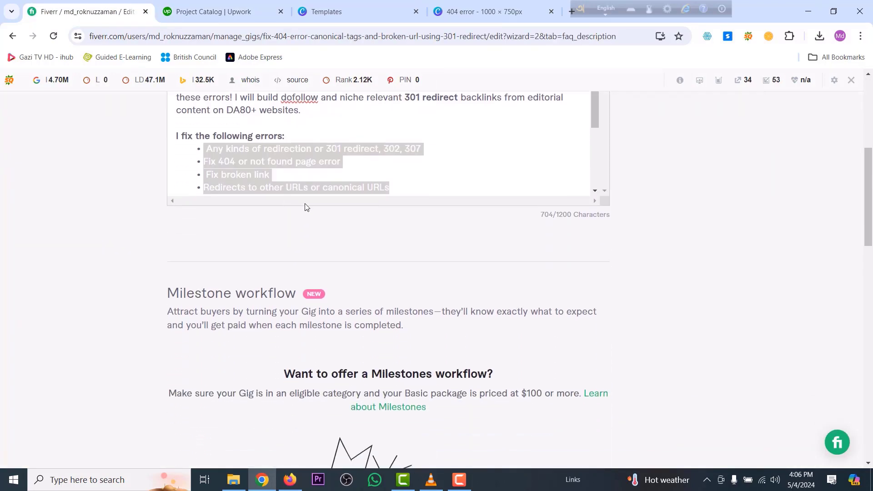
scroll(344, 152, down, 5)
scroll(437, 150, up, 3)
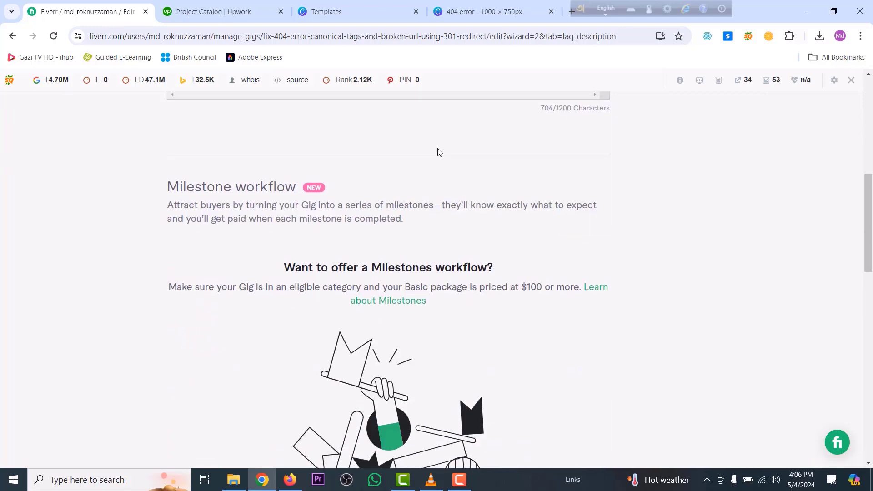
drag(528, 181, 165, 344)
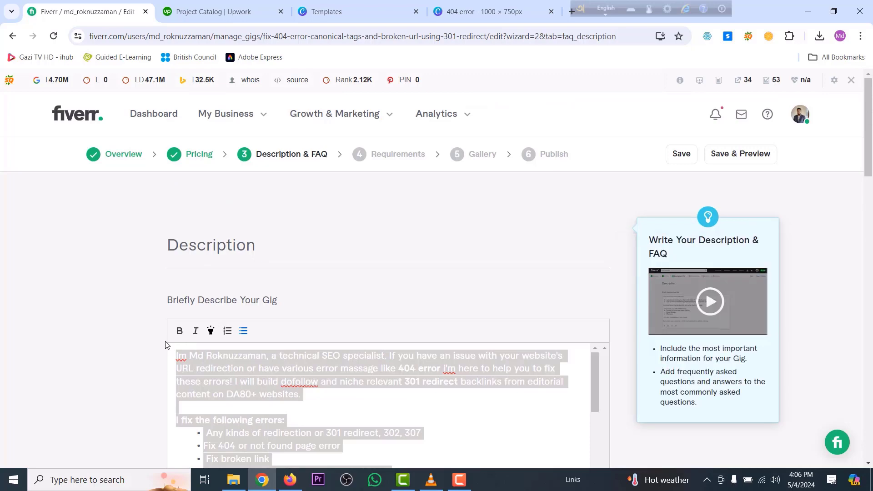
Step: Return to the Upwork project and paste the copied Fiverr description into the project summary
click(207, 12)
scroll(203, 330, down, 2)
scroll(185, 253, up, 2)
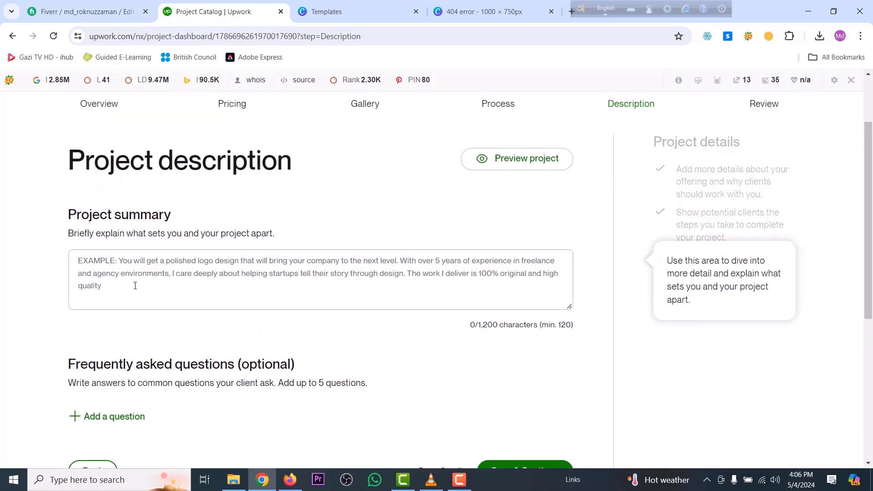
click(76, 259)
key(ctrl+v)
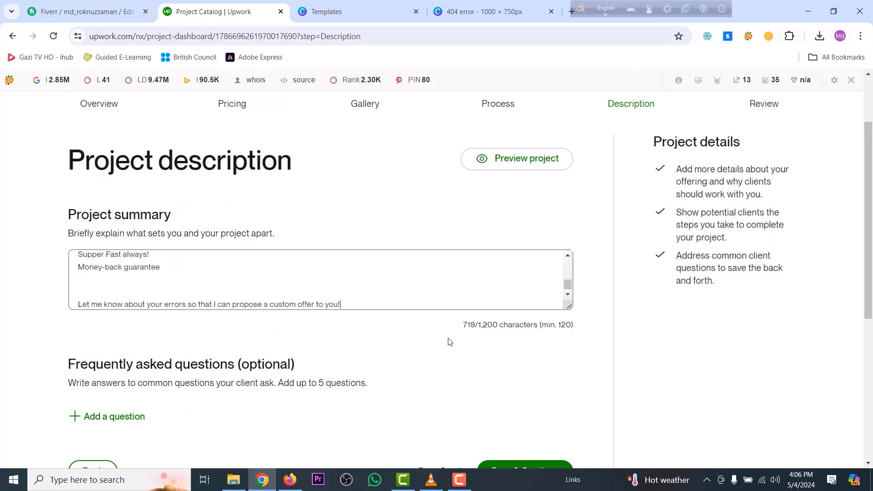
Step: Leave the frequently asked questions empty, save the project description and continue to the final review
scroll(367, 274, down, 1)
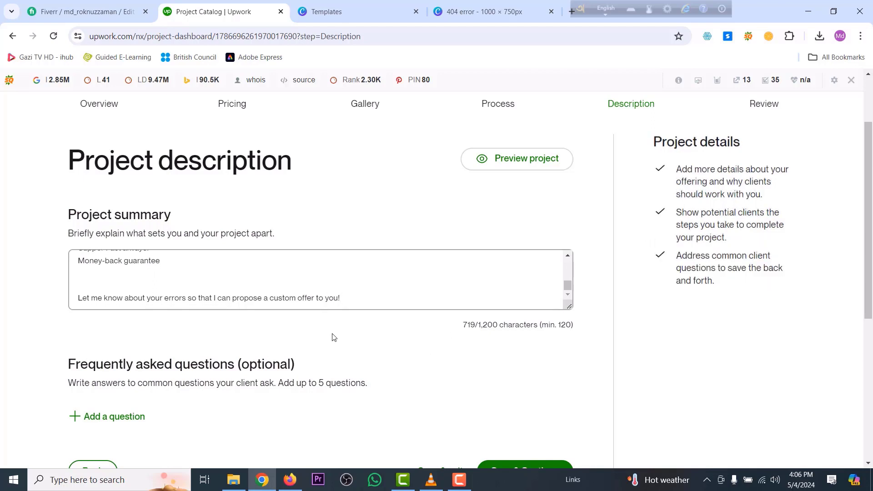
scroll(331, 336, down, 1)
scroll(305, 322, down, 2)
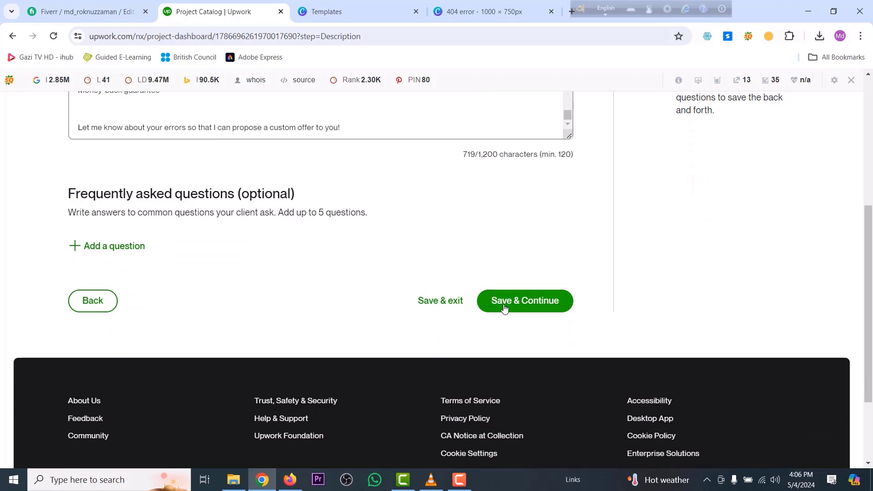
click(503, 308)
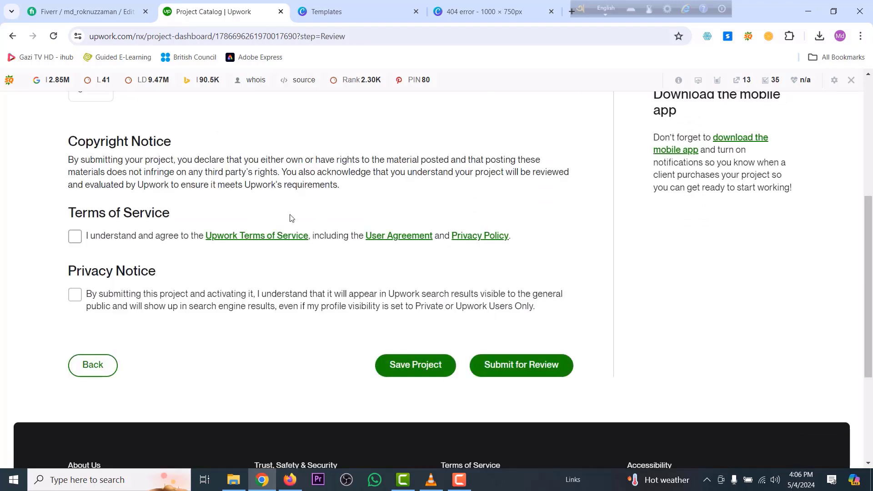
Step: Set the maximum number of simultaneous projects to 5
scroll(119, 137, up, 4)
scroll(143, 250, up, 1)
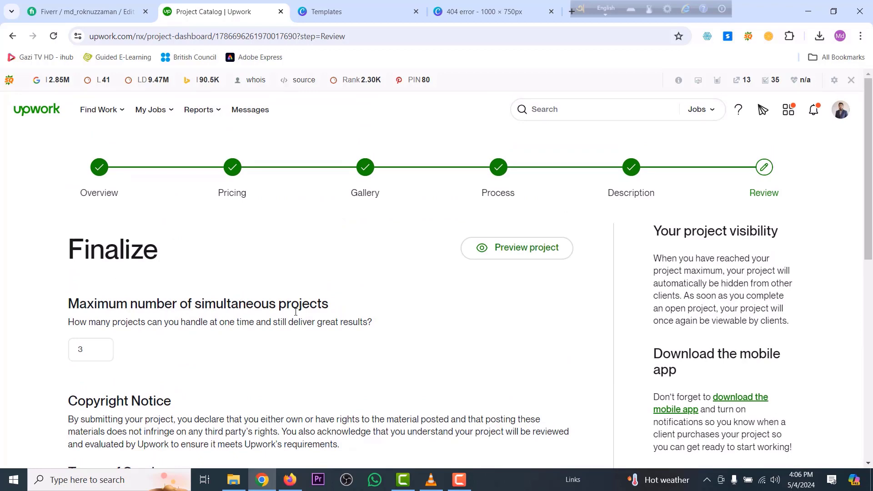
double_click(89, 353)
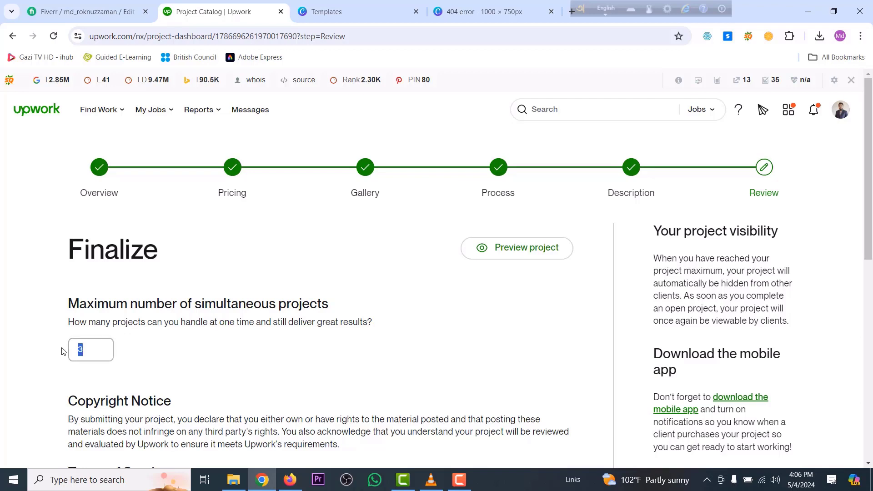
text(5)
Step: Agree to the Terms of Service and Privacy Notice, then submit the project and confirm sending it to review
scroll(145, 273, down, 4)
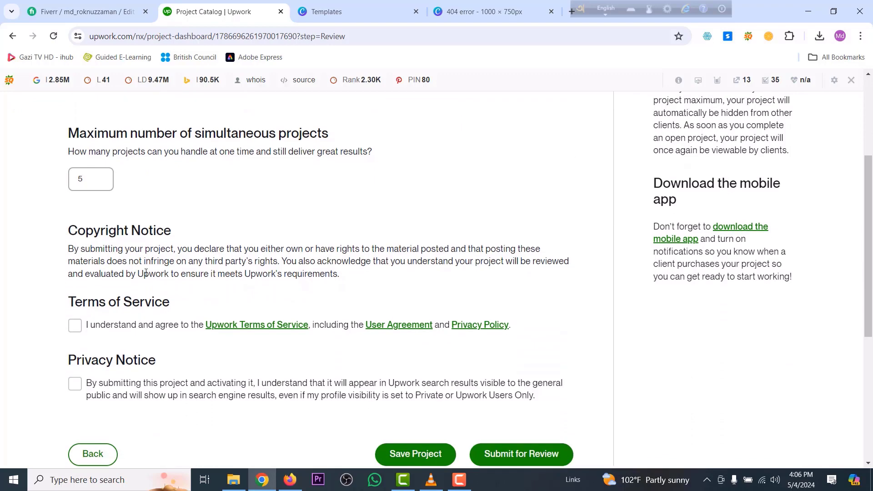
click(76, 326)
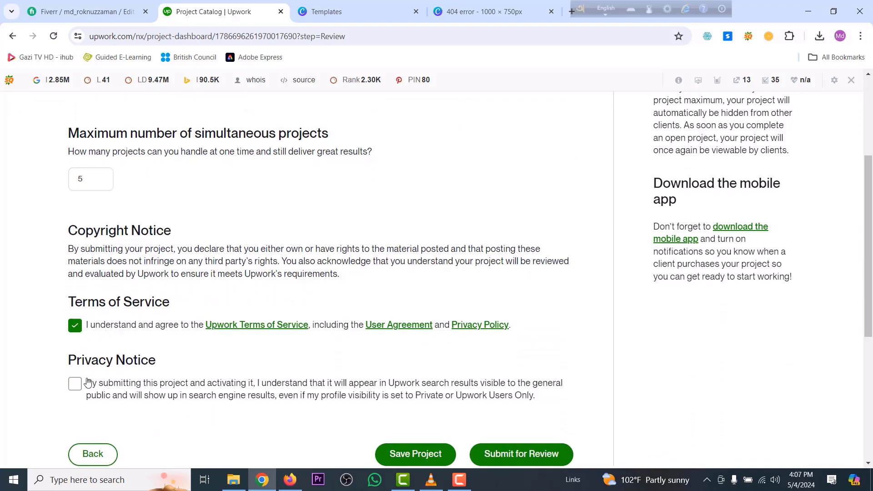
click(76, 385)
scroll(291, 364, down, 3)
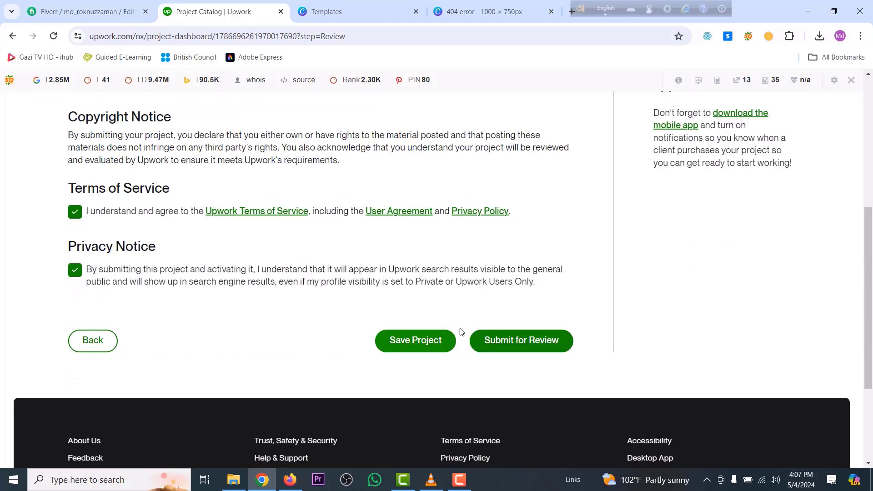
click(504, 345)
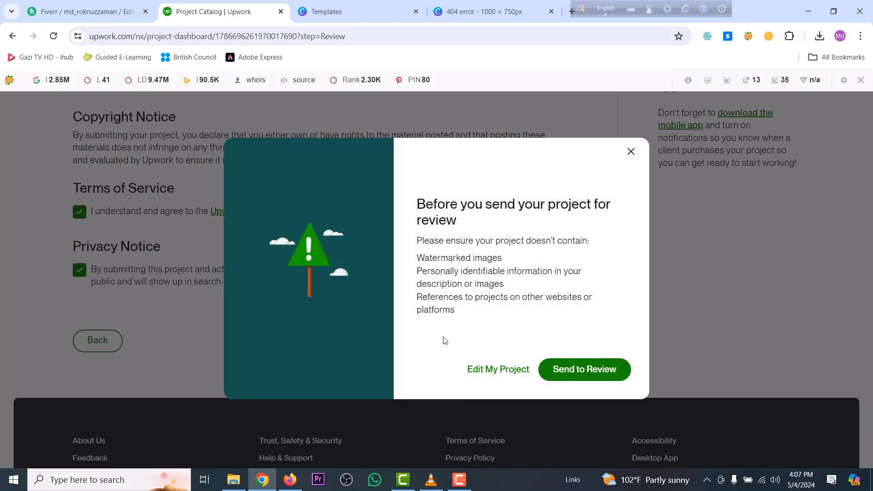
click(571, 369)
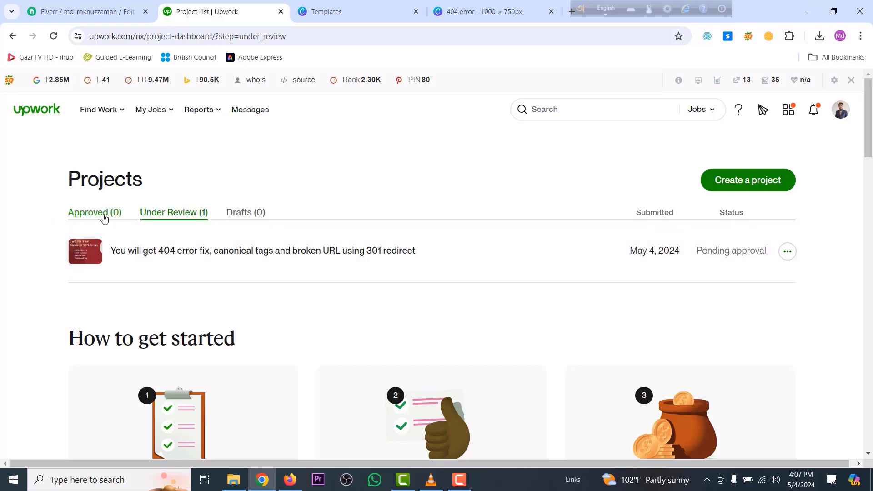
scroll(235, 269, down, 3)
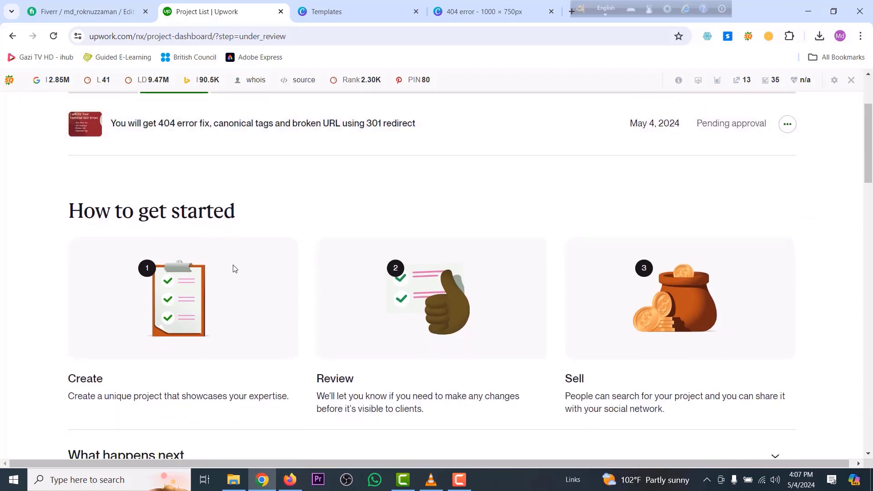
scroll(235, 269, down, 3)
scroll(296, 272, down, 1)
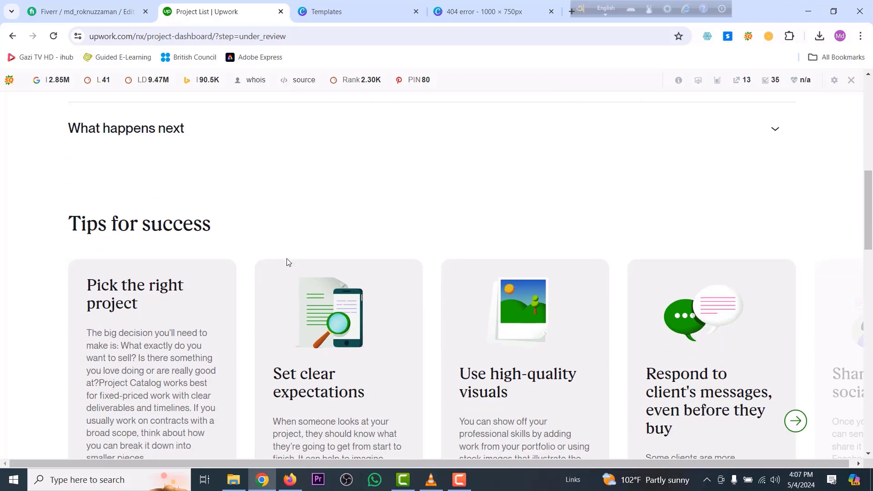
scroll(494, 269, up, 4)
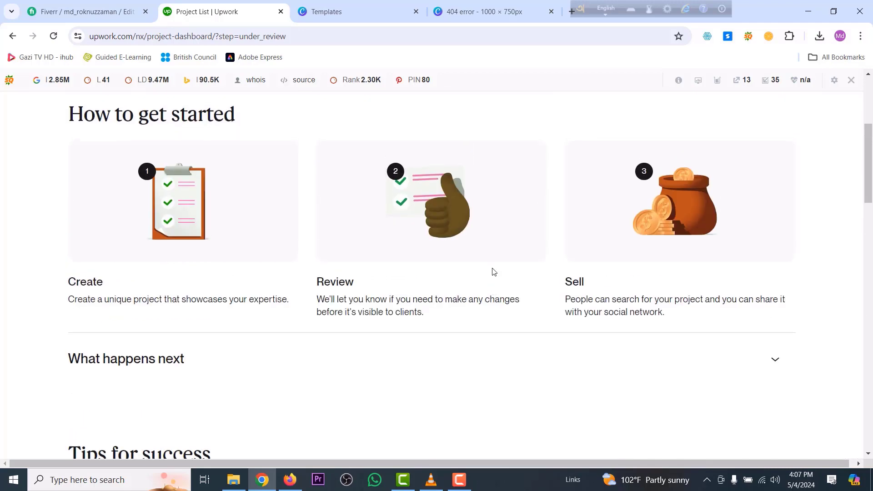
scroll(494, 272, up, 4)
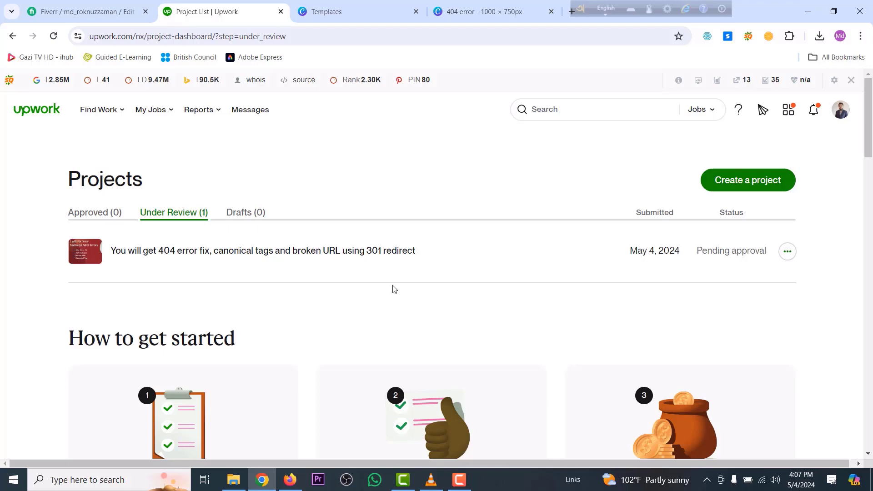
click(459, 480)
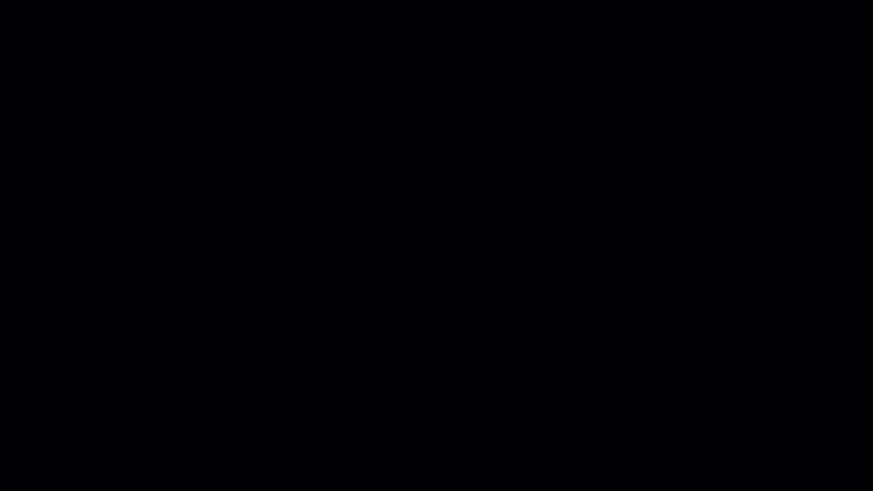